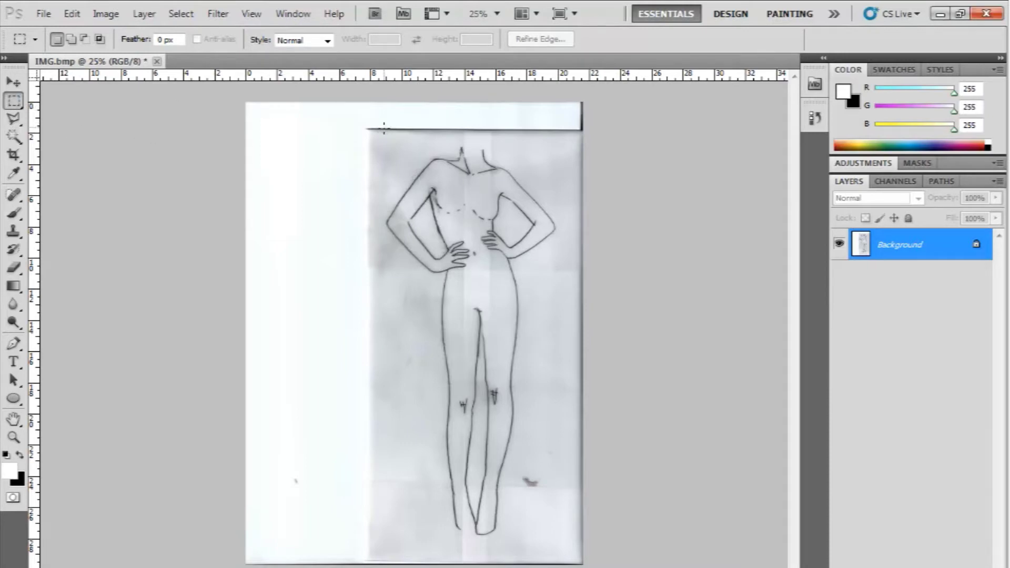
# Step: Drag a rectangular selection around the scanned body sketch in IMG.bmp
pyautogui.moveTo(568, 481); pyautogui.dragTo(568, 548)
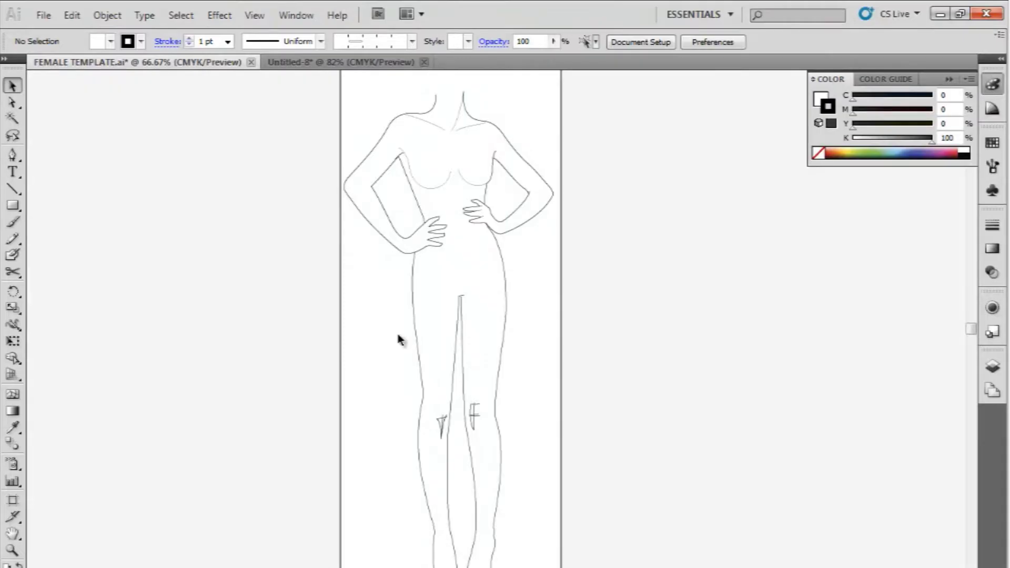
# Step: Create a new blank Illustrator document, Untitled-9
pyautogui.scroll(3, 537, 181)
pyautogui.click(43, 15)
pyautogui.click(56, 31)
pyautogui.click(708, 143)
# Step: Paste the sketch, move it to the artboard's top-left and enlarge it proportionally
pyautogui.hotkey('ctrl', 'v')
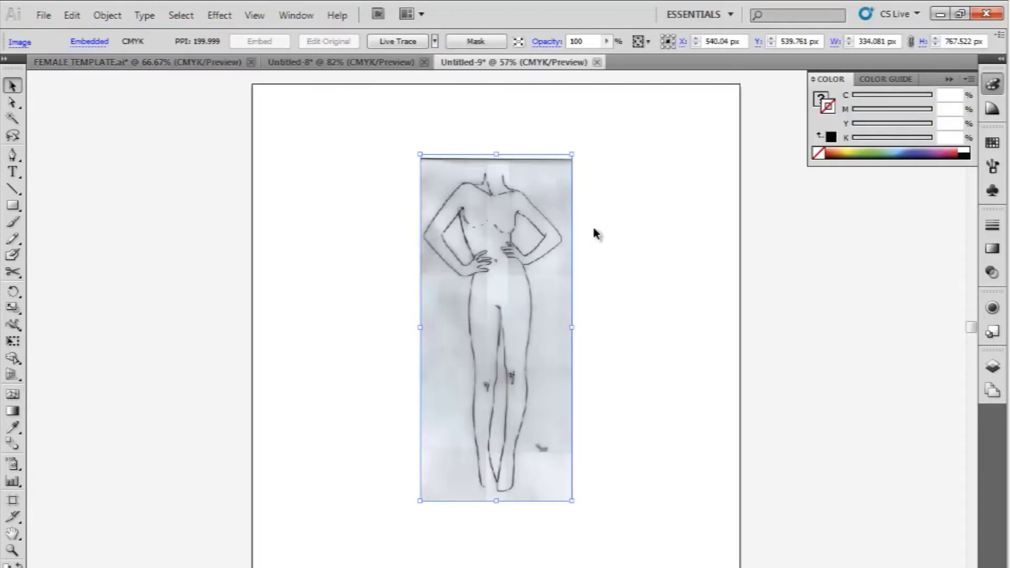
pyautogui.moveTo(544, 221); pyautogui.dragTo(388, 161)
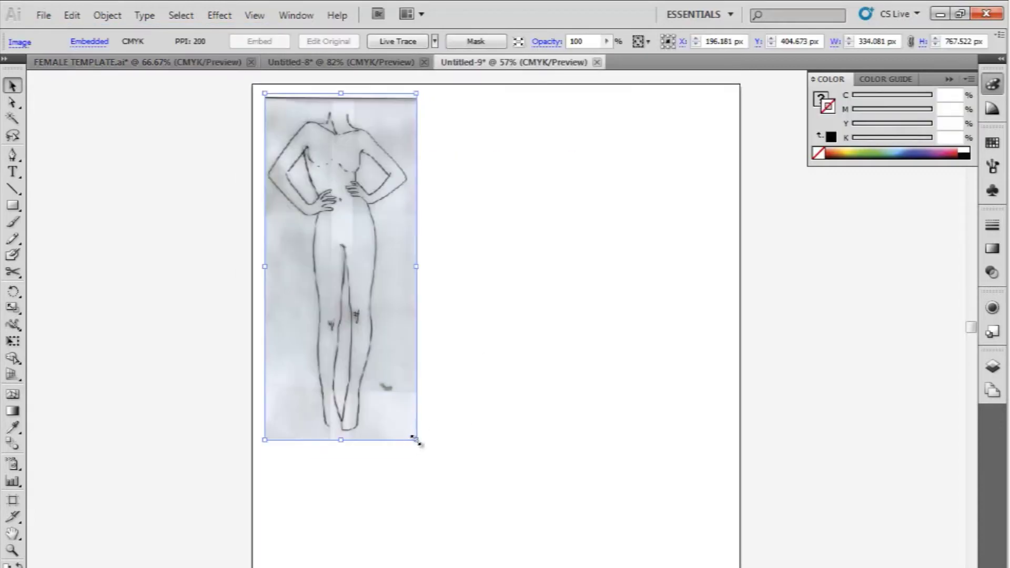
pyautogui.moveTo(414, 438); pyautogui.dragTo(510, 563)
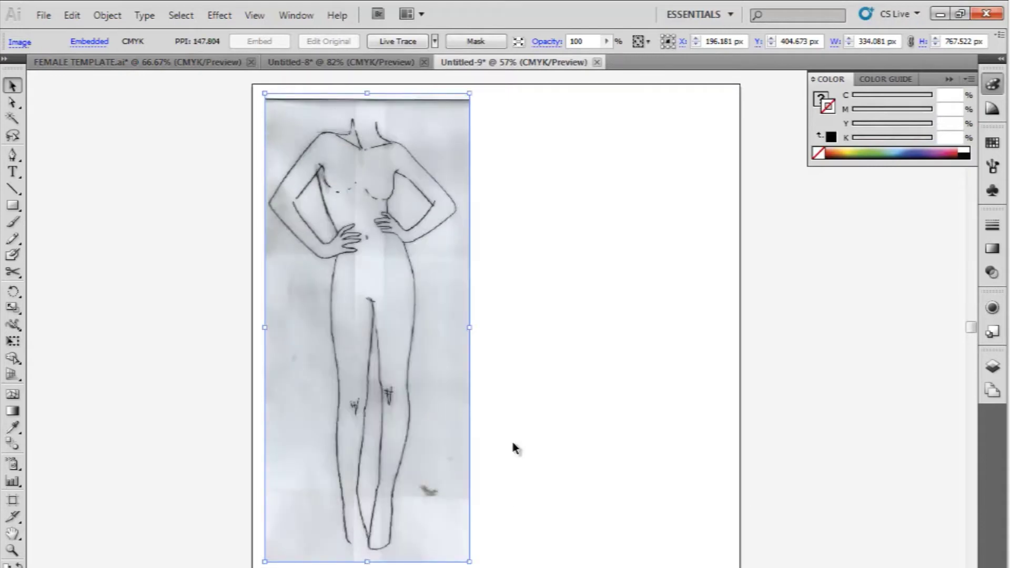
pyautogui.click(515, 349)
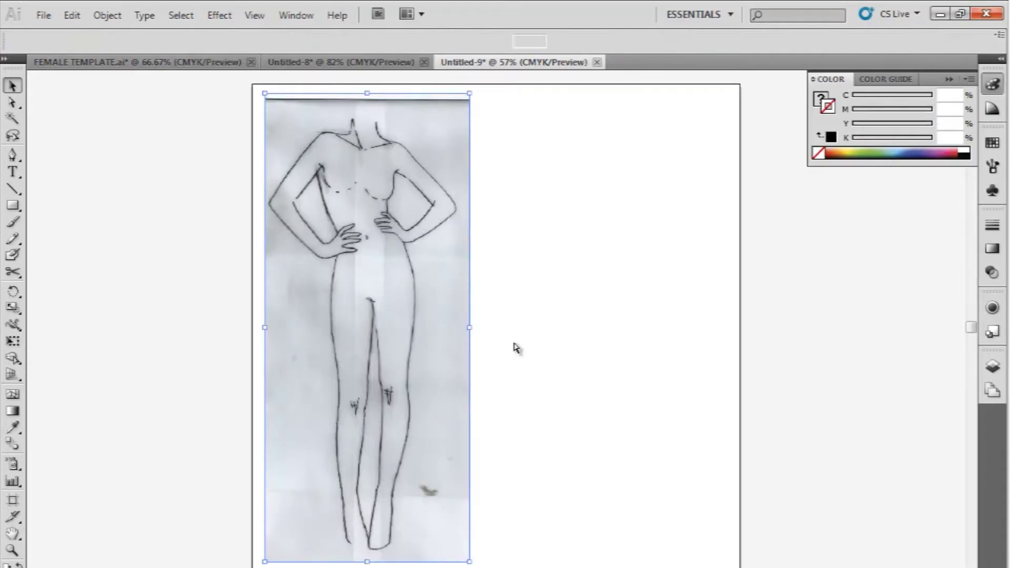
# Step: Zoom in on the sketch's torso to 150%
pyautogui.click(12, 549)
pyautogui.click(379, 217)
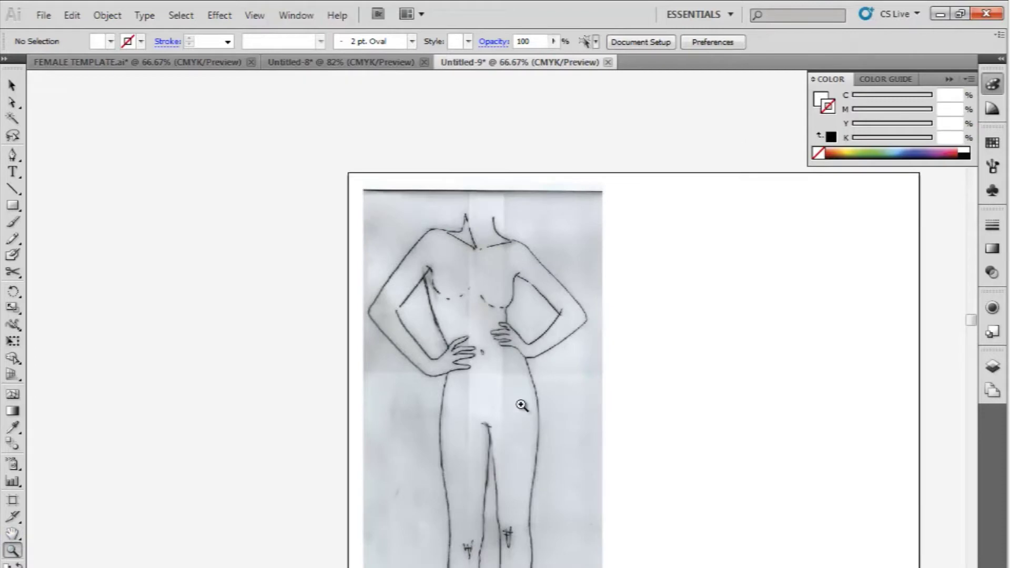
pyautogui.click(521, 405)
pyautogui.scroll(5, 514, 351)
pyautogui.click(504, 338)
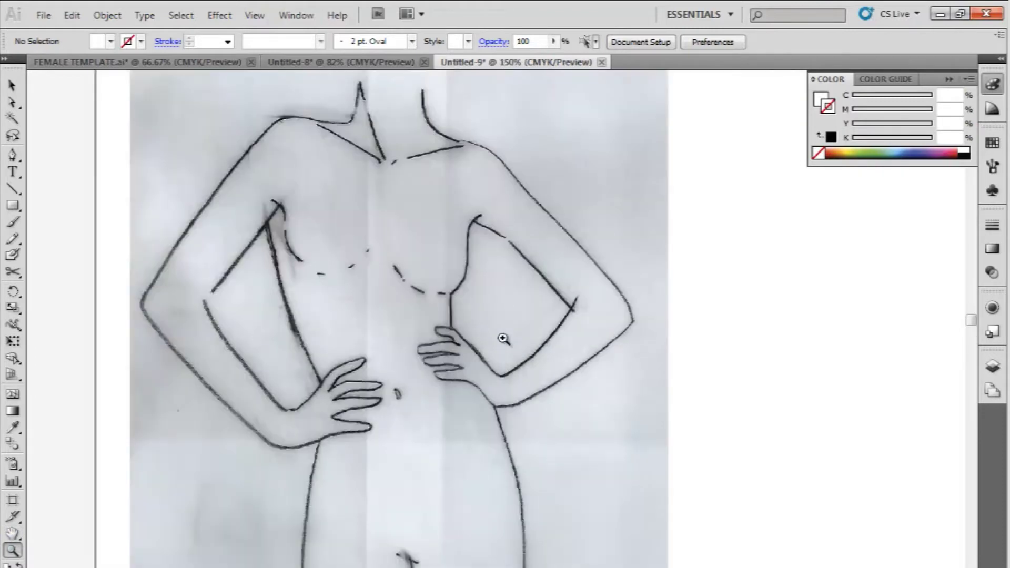
pyautogui.scroll(1, 504, 338)
pyautogui.scroll(4, 396, 259)
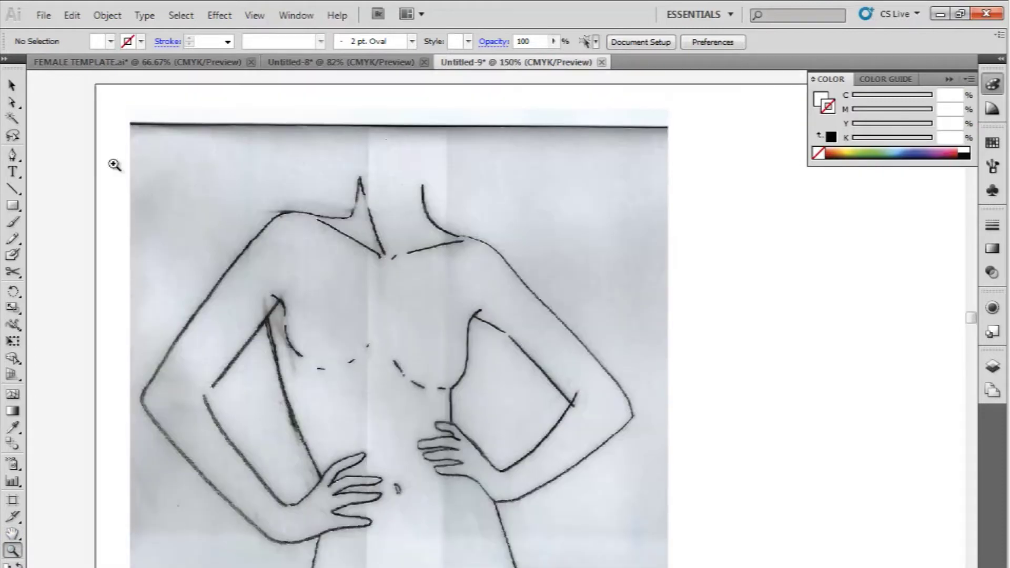
pyautogui.click(11, 156)
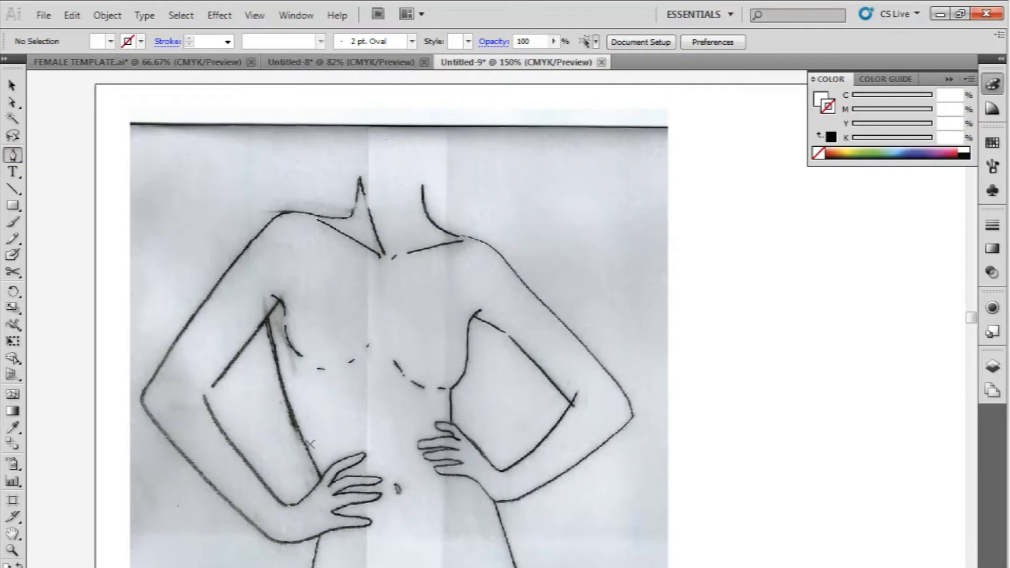
# Step: Trace a path from the neck tip over the left shoulder and down the arm
pyautogui.scroll(-6, 318, 416)
pyautogui.scroll(5, 328, 363)
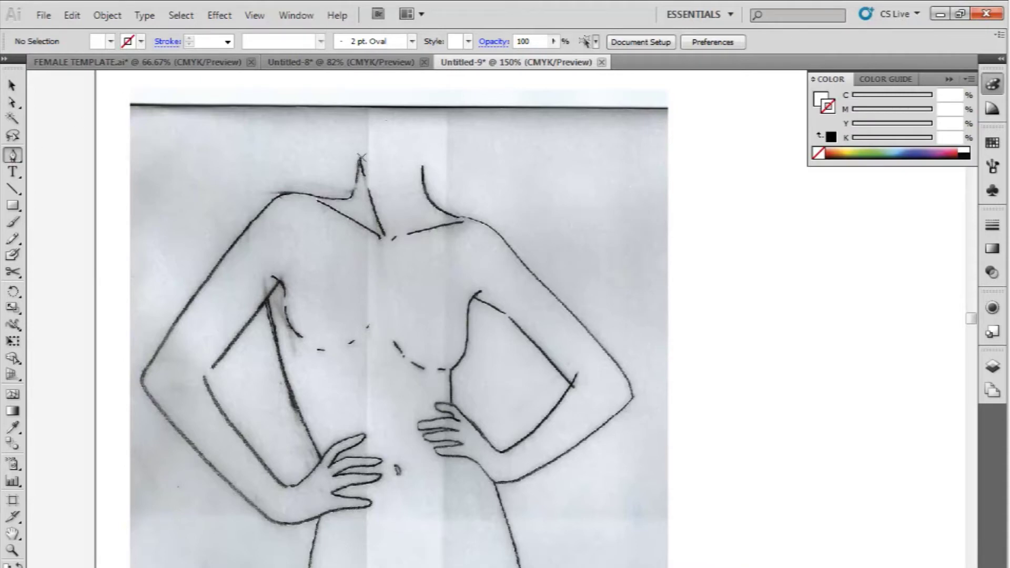
pyautogui.click(360, 158)
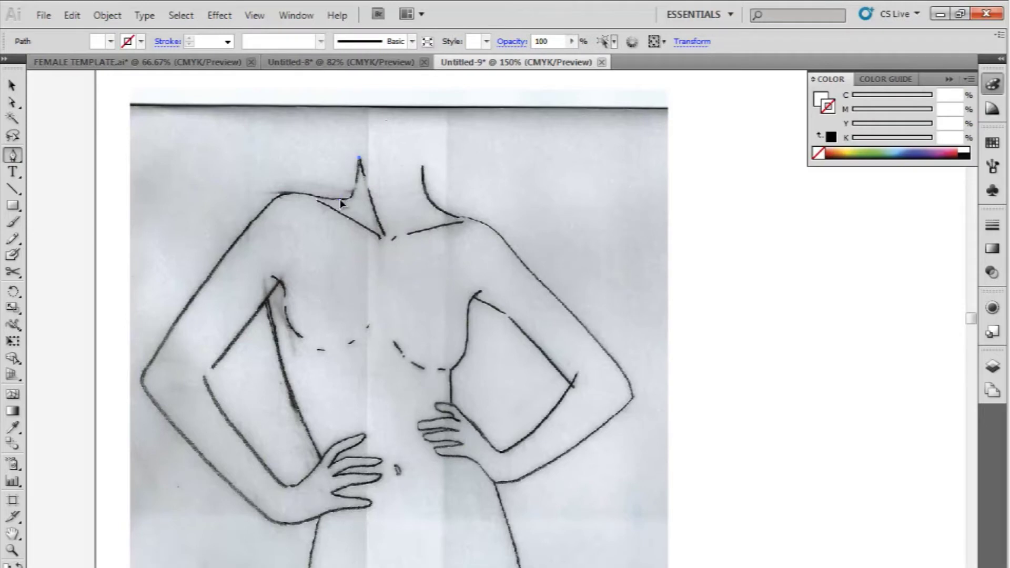
pyautogui.moveTo(341, 202); pyautogui.dragTo(319, 199)
pyautogui.click(261, 215)
pyautogui.click(231, 248)
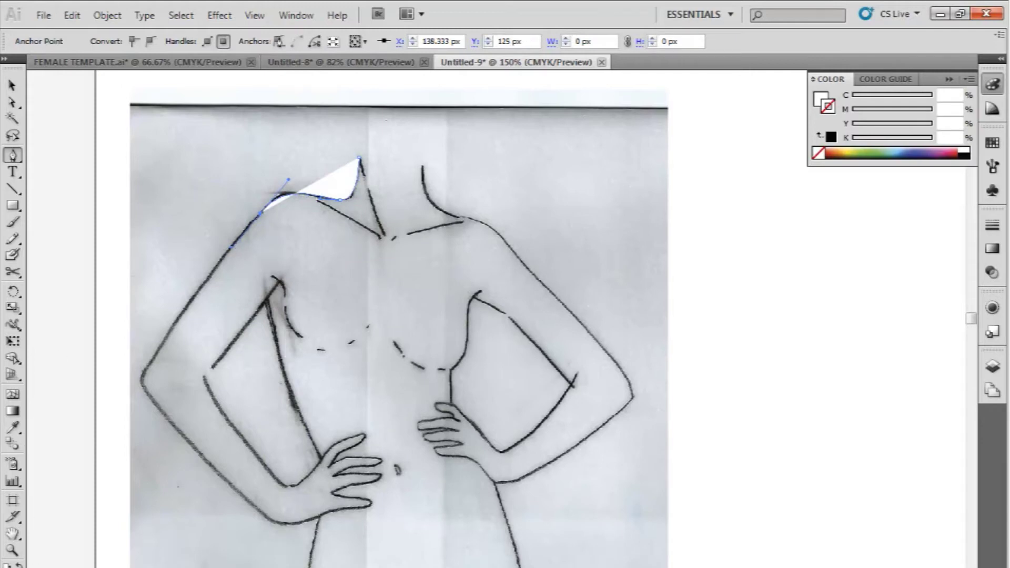
# Step: Remove the path's fill and give it a red stroke
pyautogui.hotkey('shift', 'x')
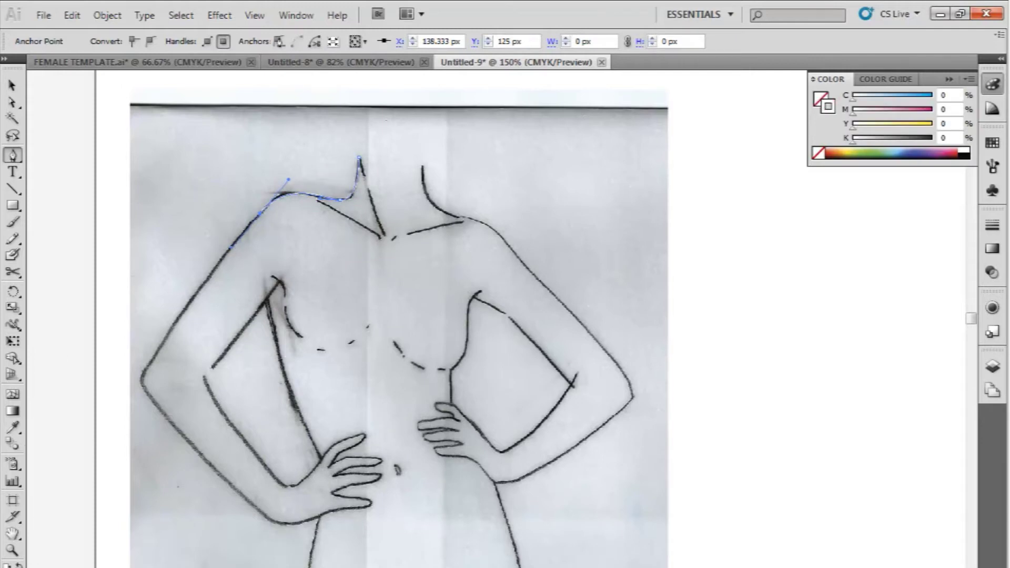
pyautogui.doubleClick(16, 566)
pyautogui.click(500, 239)
pyautogui.click(669, 213)
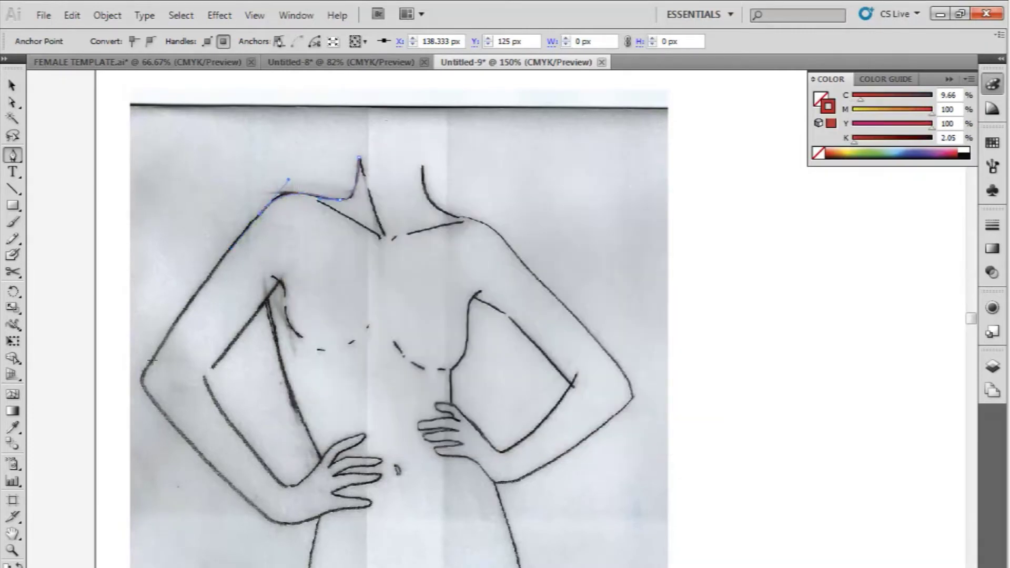
# Step: Continue the red outline around the elbow and along the forearm
pyautogui.moveTo(154, 358); pyautogui.dragTo(150, 362)
pyautogui.click(142, 377)
pyautogui.moveTo(151, 401); pyautogui.dragTo(179, 426)
pyautogui.moveTo(295, 524); pyautogui.dragTo(341, 517)
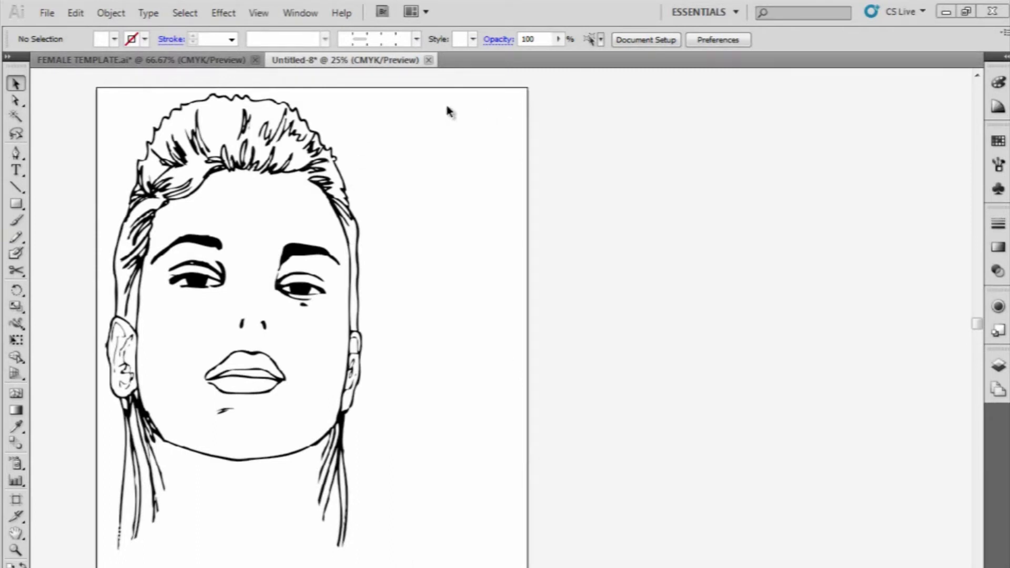
# Step: Select the embedded face image on Untitled-8, cancelling an Open dialog along the way
pyautogui.click(298, 259)
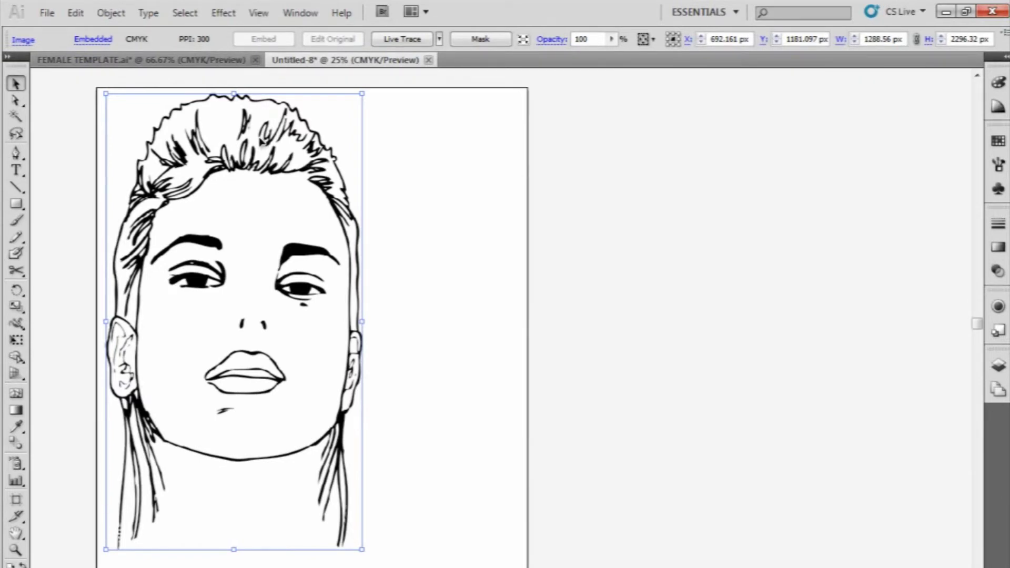
pyautogui.click(47, 13)
pyautogui.click(66, 66)
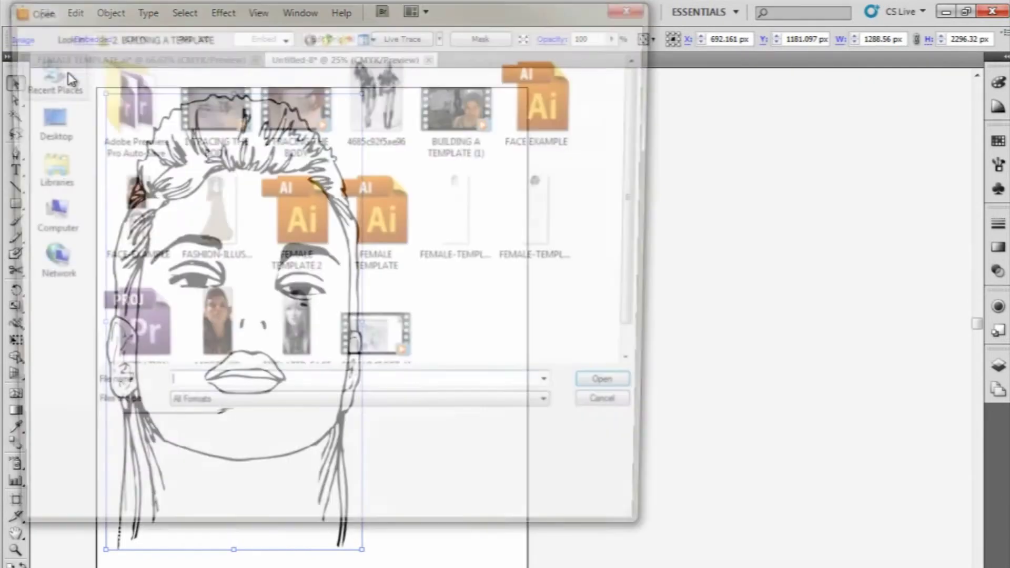
pyautogui.click(456, 216)
pyautogui.click(620, 404)
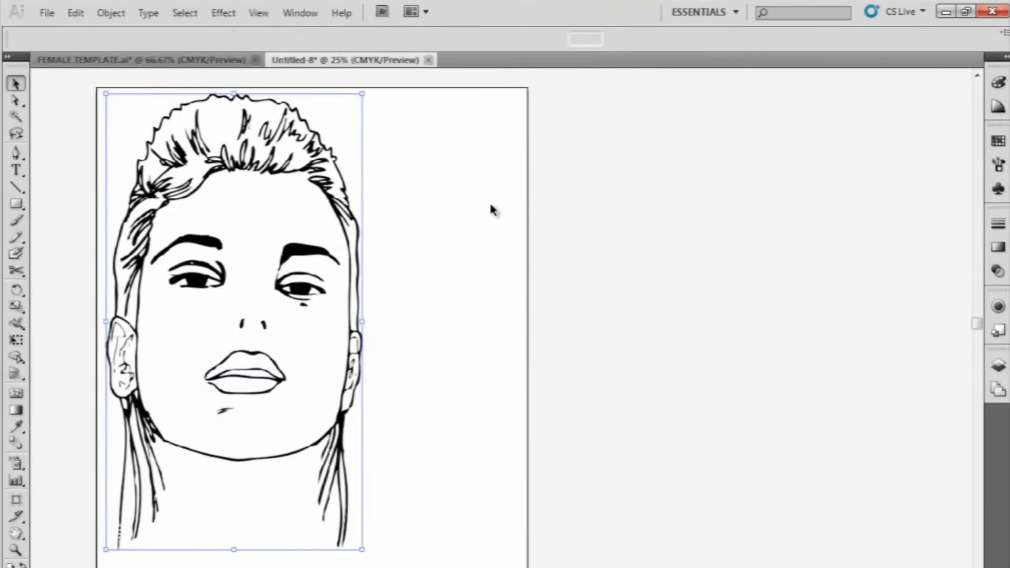
pyautogui.click(280, 204)
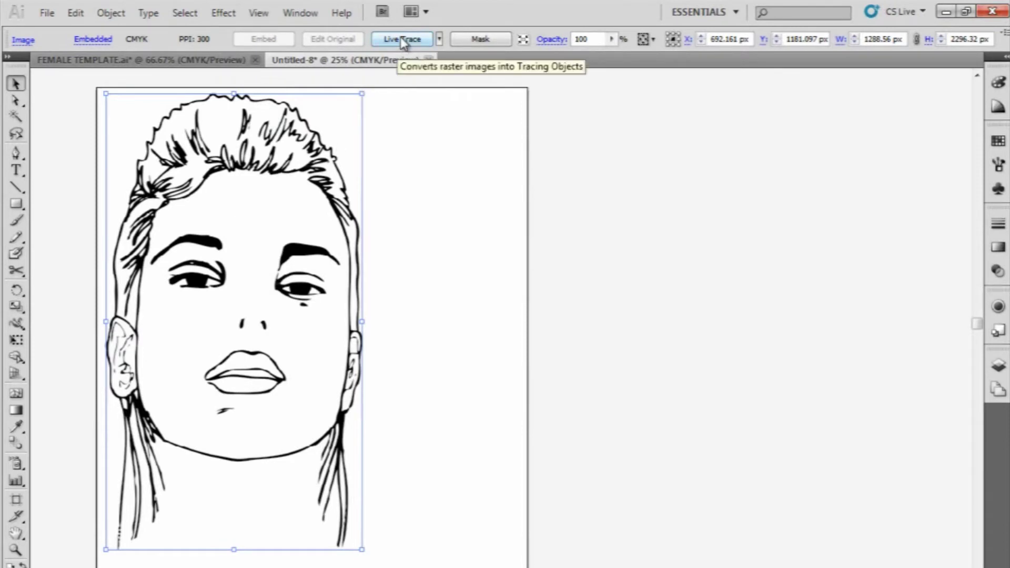
# Step: Try Live Trace on the face image twice, cancelling the slow-tracing warning each time
pyautogui.click(401, 39)
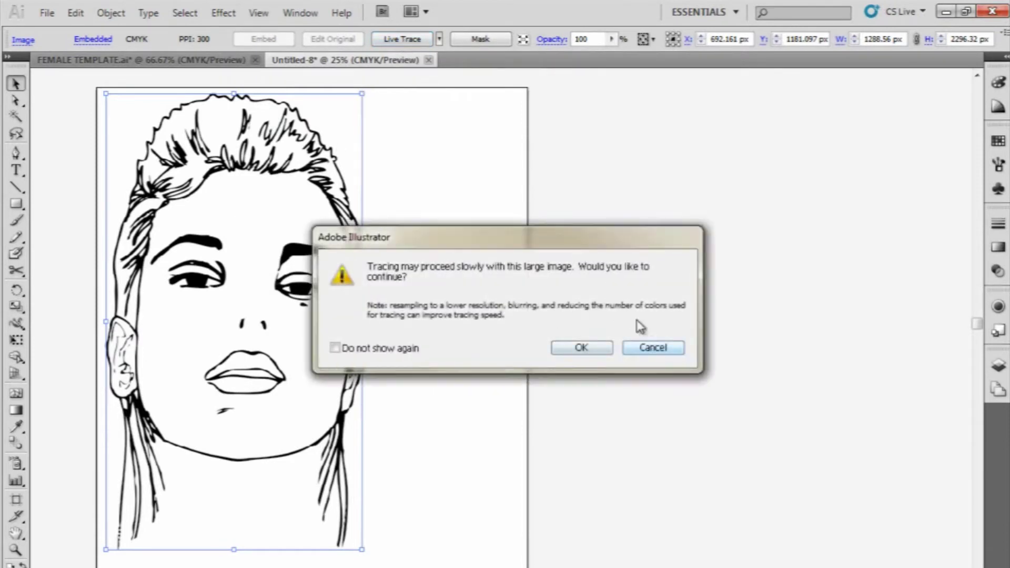
pyautogui.click(650, 346)
pyautogui.click(401, 39)
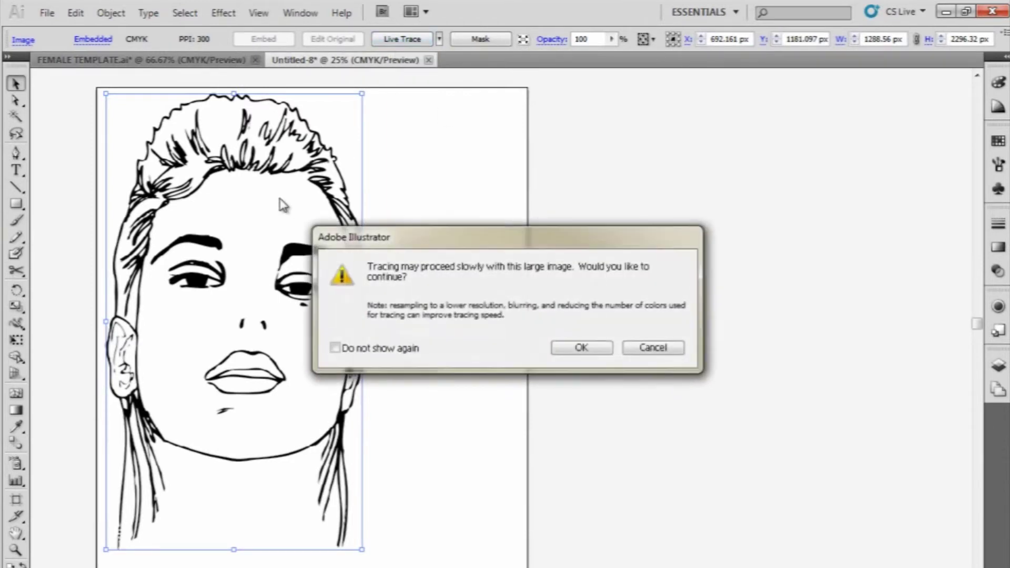
pyautogui.click(652, 347)
# Step: Draw a test path beside the face and set the stroke colour to black
pyautogui.click(15, 154)
pyautogui.click(460, 201)
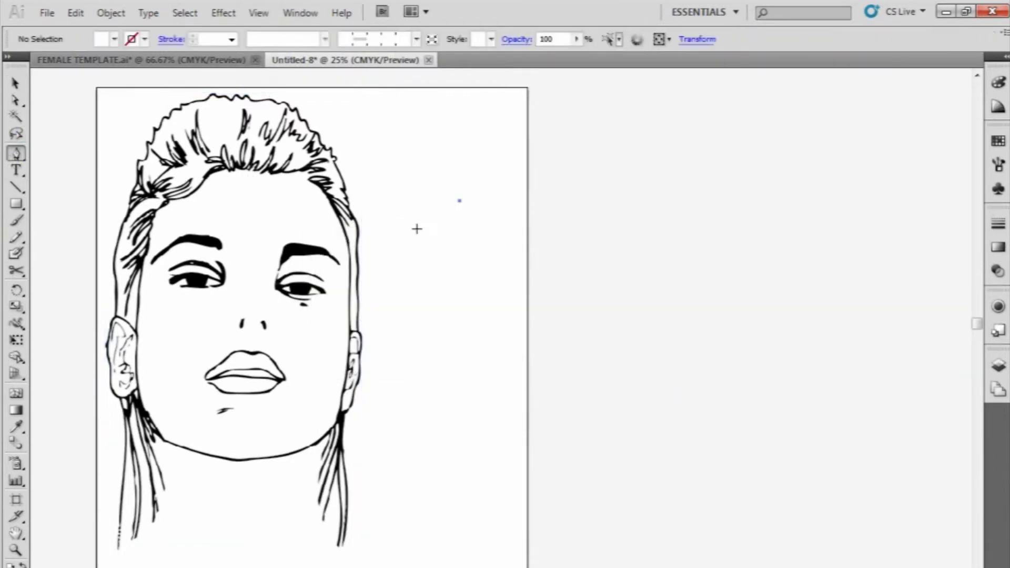
pyautogui.moveTo(416, 231); pyautogui.dragTo(445, 282)
pyautogui.click(446, 279)
pyautogui.click(430, 355)
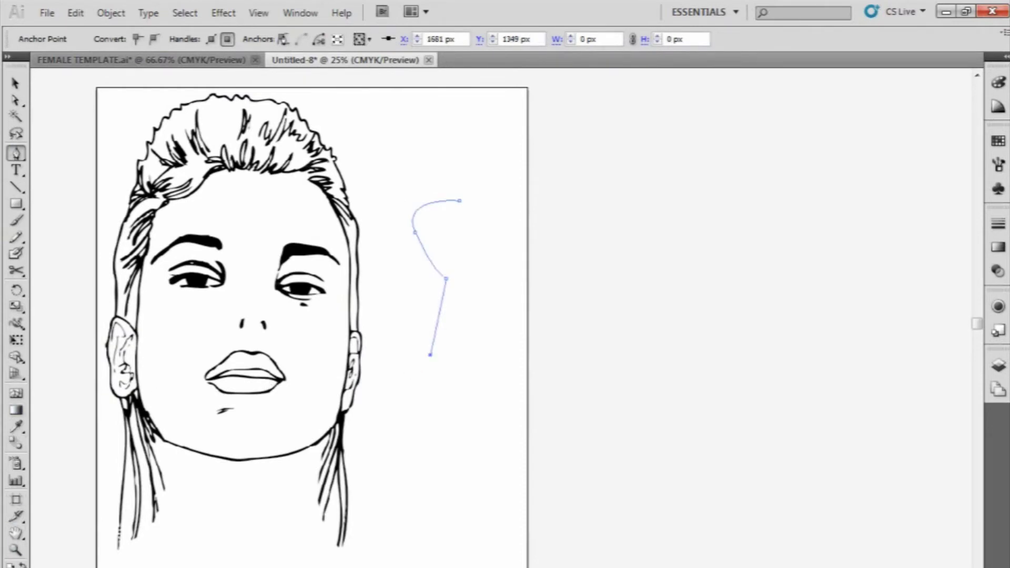
pyautogui.doubleClick(16, 566)
pyautogui.click(308, 407)
pyautogui.click(665, 211)
pyautogui.click(15, 83)
# Step: Select the face image, zoom to 1600% to inspect its pixels, then zoom back to 25%
pyautogui.click(436, 291)
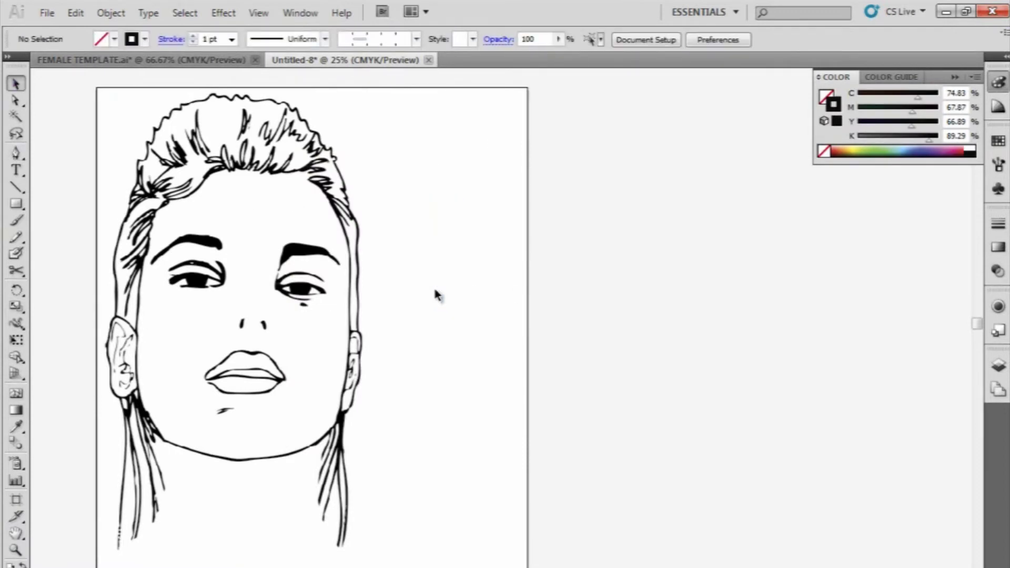
pyautogui.hotkey('ctrl', '1')
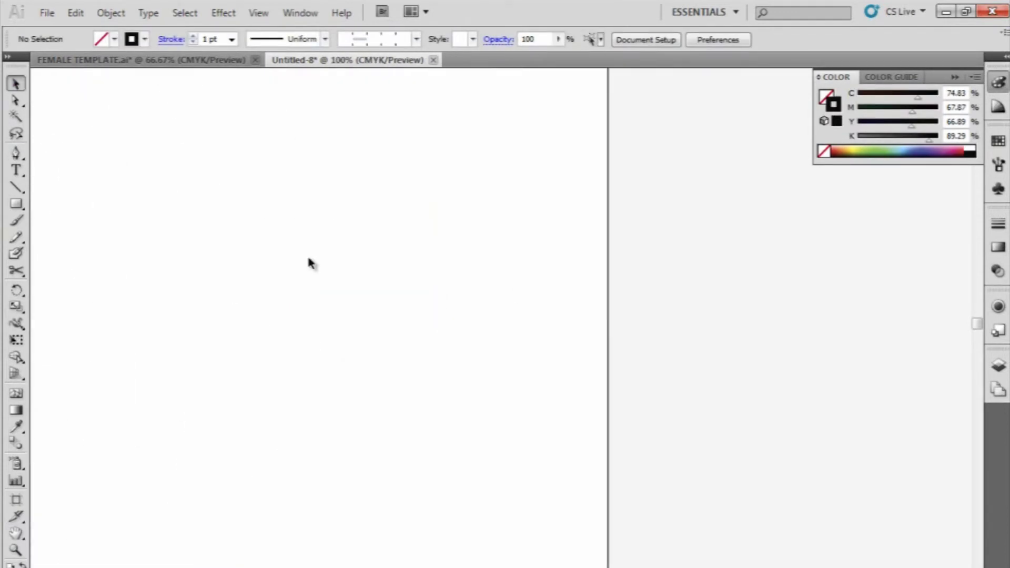
pyautogui.hotkey('ctrl', '=')
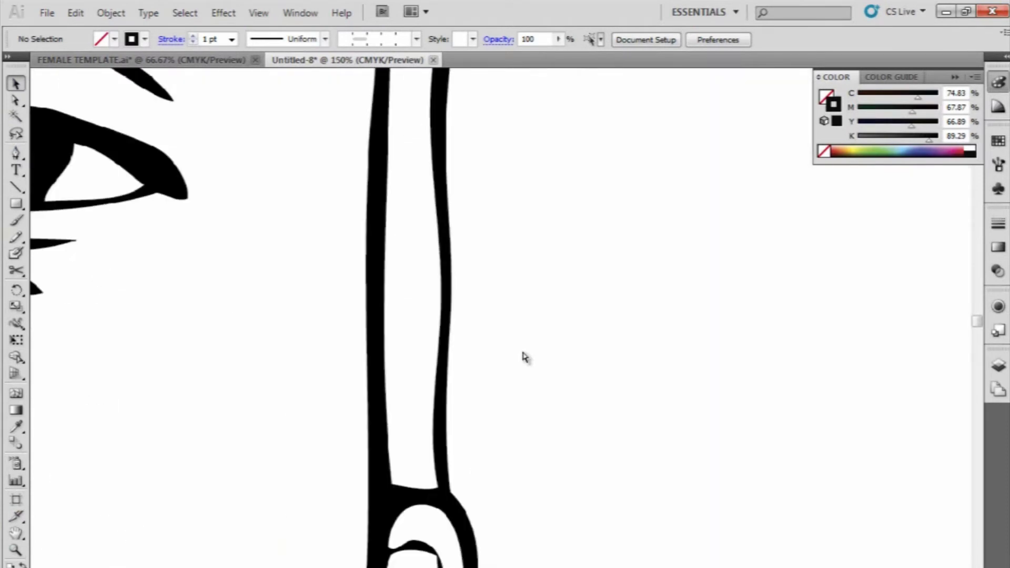
pyautogui.click(525, 357)
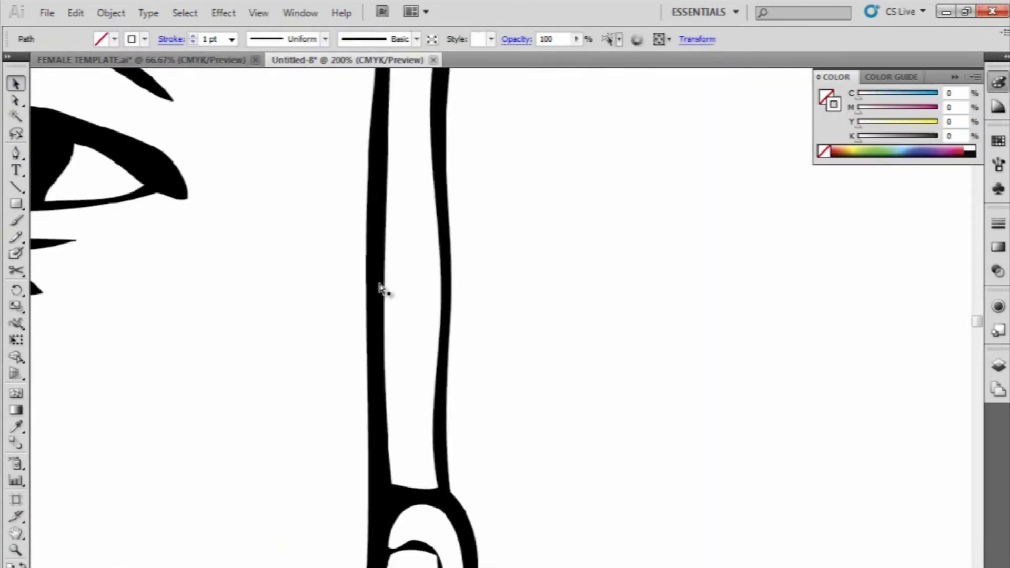
pyautogui.click(379, 209)
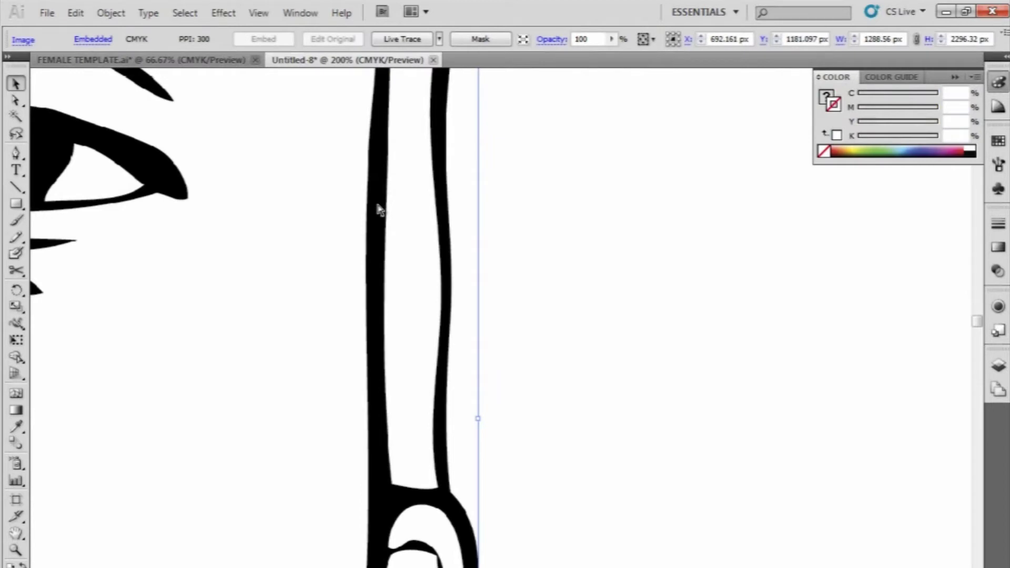
pyautogui.hotkey('ctrl', '=')
pyautogui.hotkey('ctrl', '=')
pyautogui.hotkey('ctrl', '=')
pyautogui.hotkey('ctrl', '=')
pyautogui.hotkey('ctrl', '=')
pyautogui.hotkey('ctrl', '=')
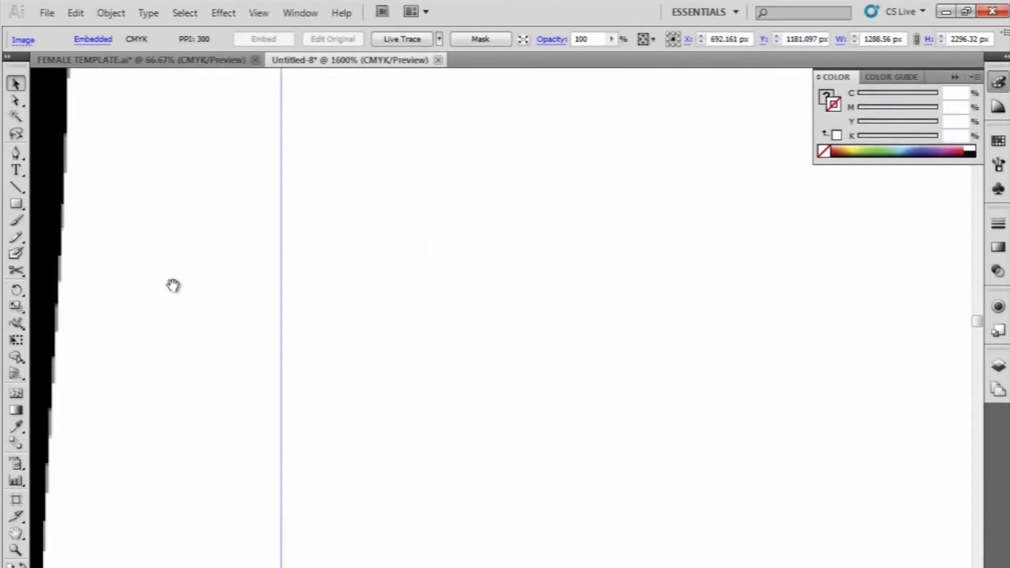
pyautogui.moveTo(159, 294); pyautogui.dragTo(464, 326)
pyautogui.hotkey('ctrl', '=')
pyautogui.hotkey('ctrl', '=')
pyautogui.hotkey('ctrl', '=')
pyautogui.hotkey('ctrl', '-')
pyautogui.hotkey('ctrl', '-')
pyautogui.hotkey('ctrl', '-')
pyautogui.hotkey('ctrl', '-')
pyautogui.hotkey('ctrl', '-')
pyautogui.hotkey('ctrl', '-')
pyautogui.hotkey('ctrl', '-')
pyautogui.hotkey('ctrl', '-')
pyautogui.hotkey('ctrl', '-')
pyautogui.hotkey('ctrl', '-')
pyautogui.hotkey('ctrl', '-')
pyautogui.hotkey('ctrl', '-')
pyautogui.hotkey('ctrl', '-')
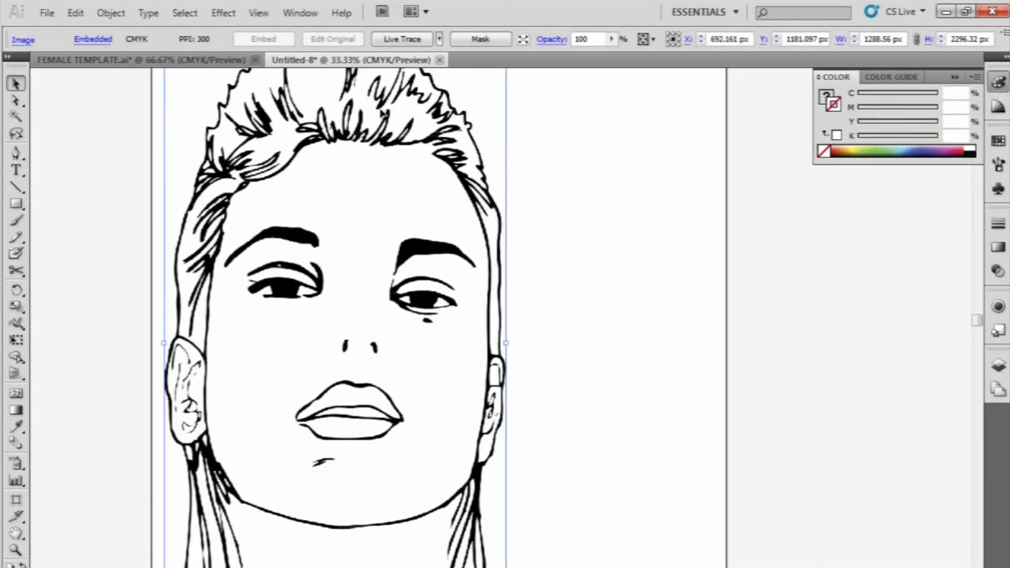
pyautogui.hotkey('ctrl', '-')
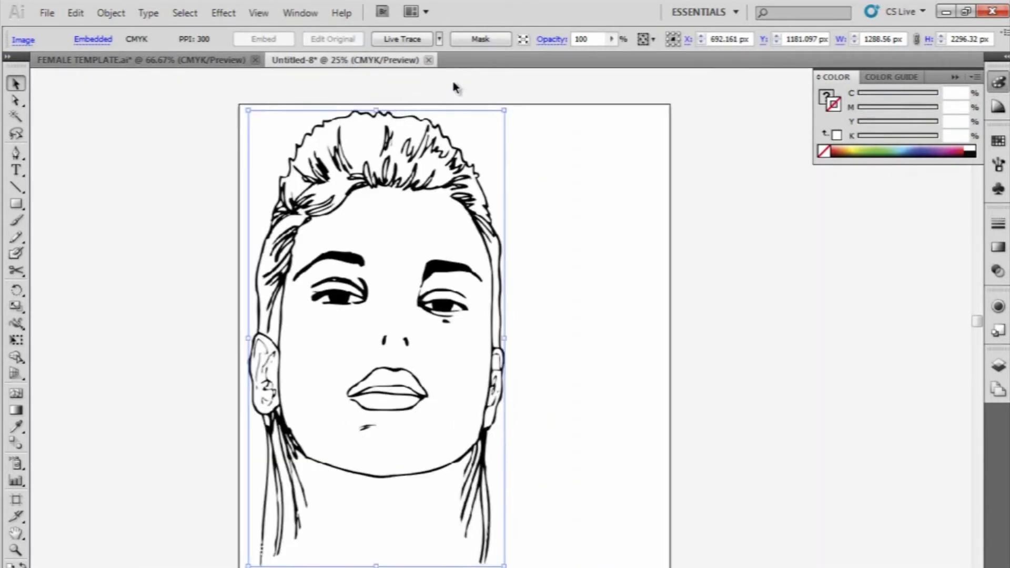
# Step: Run Live Trace on the reselected face image, ticking Do not show again in the warning
pyautogui.click(551, 151)
pyautogui.click(455, 173)
pyautogui.click(408, 42)
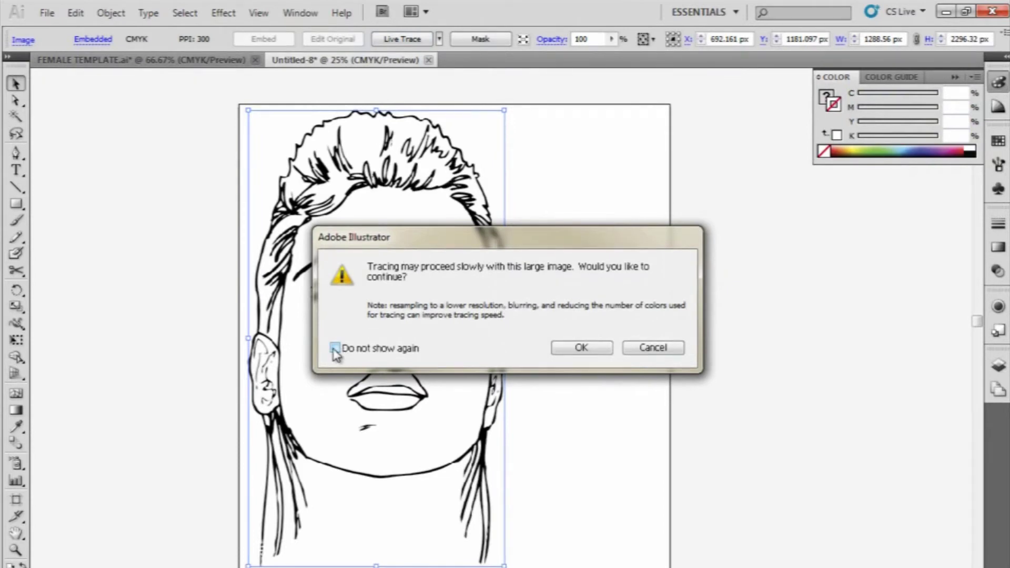
pyautogui.click(561, 351)
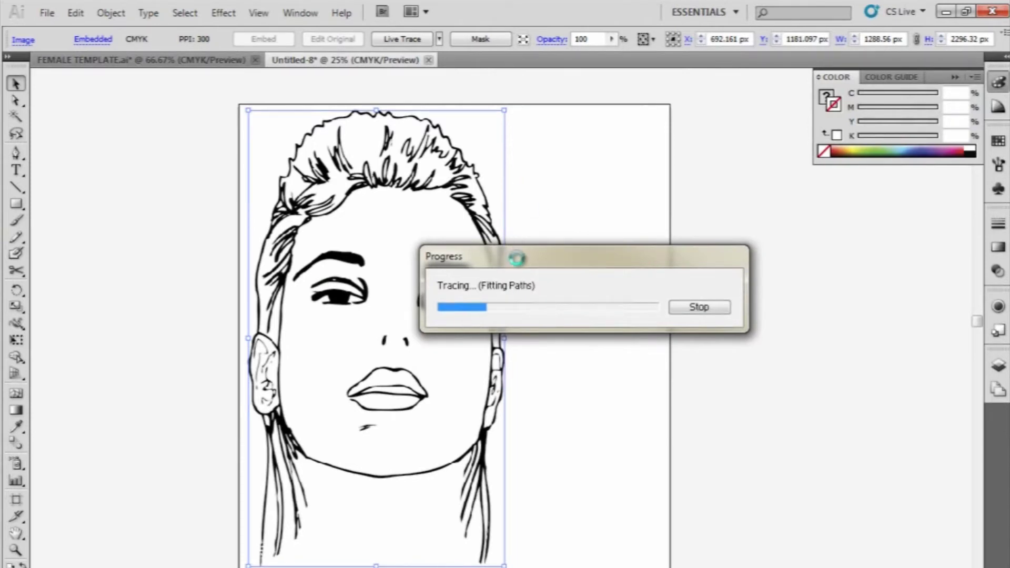
pyautogui.moveTo(514, 258); pyautogui.dragTo(514, 227)
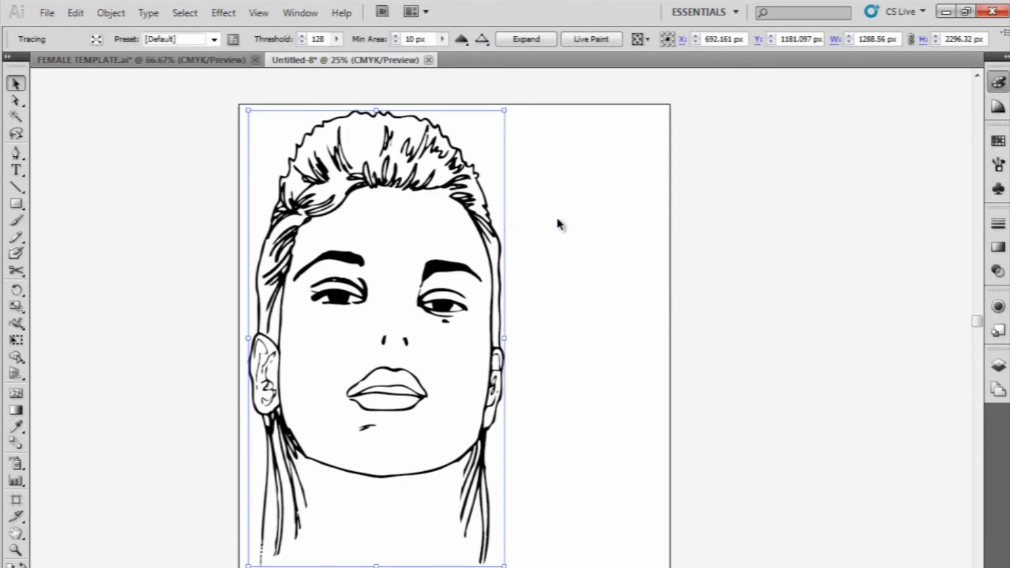
# Step: Zoom in to check the traced face edges, then zoom out to 25% and reselect the tracing
pyautogui.click(570, 235)
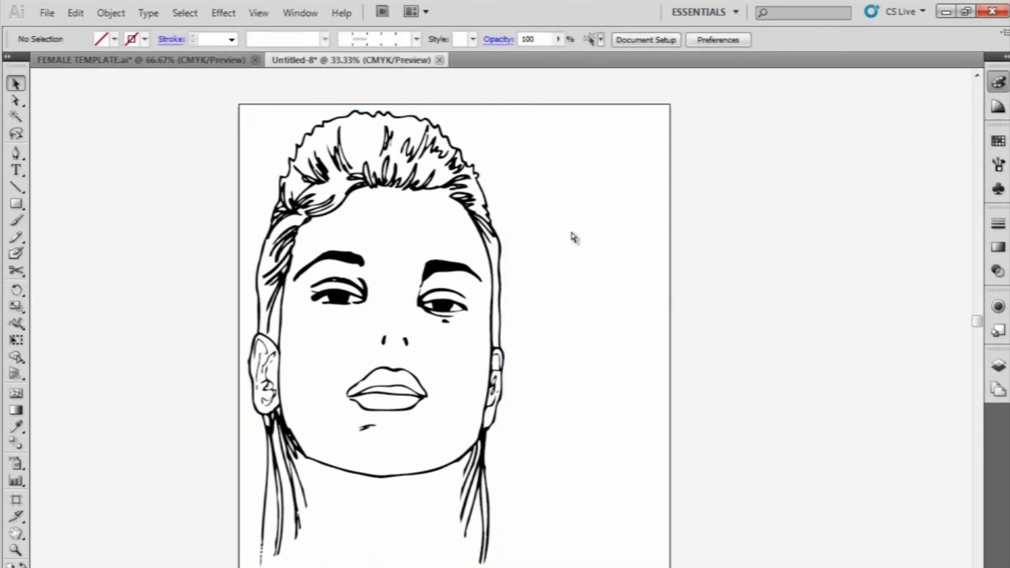
pyautogui.hotkey('ctrl', '+')
pyautogui.hotkey('ctrl', '+')
pyautogui.hotkey('ctrl', '+')
pyautogui.hotkey('ctrl', '+')
pyautogui.hotkey('ctrl', '+')
pyautogui.hotkey('ctrl', '+')
pyautogui.hotkey('ctrl', '+')
pyautogui.hotkey('ctrl', '+')
pyautogui.hotkey('ctrl', '+')
pyautogui.hotkey('ctrl', '+')
pyautogui.hotkey('ctrl', '+')
pyautogui.hotkey('ctrl', '+')
pyautogui.hotkey('ctrl', '+')
pyautogui.hotkey('ctrl', '+')
pyautogui.hotkey('ctrl', '+')
pyautogui.hotkey('ctrl', '+')
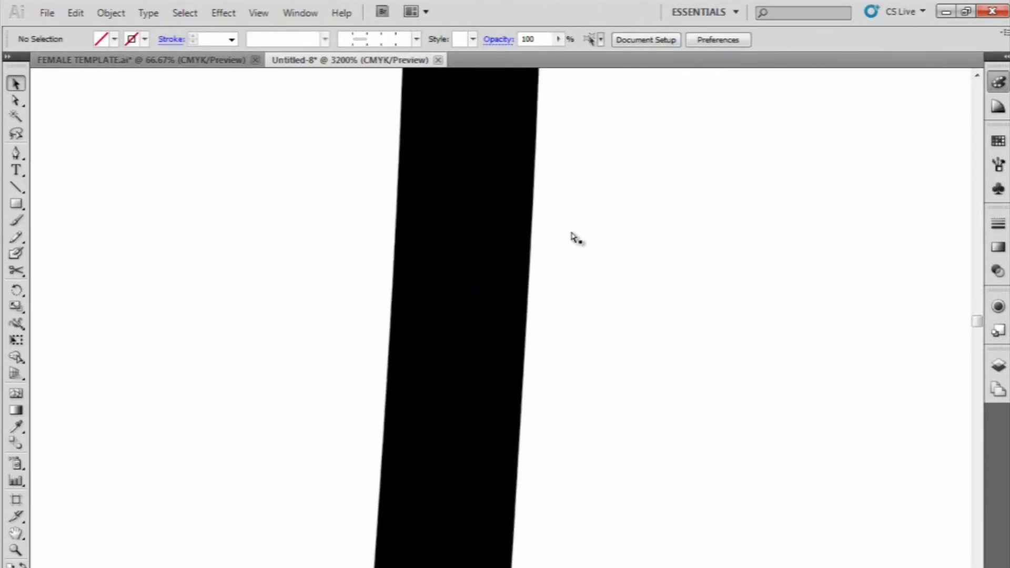
pyautogui.hotkey('ctrl', '-')
pyautogui.hotkey('ctrl', '-')
pyautogui.hotkey('ctrl', '-')
pyautogui.hotkey('ctrl', '-')
pyautogui.hotkey('ctrl', '-')
pyautogui.hotkey('ctrl', '-')
pyautogui.hotkey('ctrl', '-')
pyautogui.hotkey('ctrl', '-')
pyautogui.hotkey('ctrl', '-')
pyautogui.hotkey('ctrl', '-')
pyautogui.hotkey('ctrl', '-')
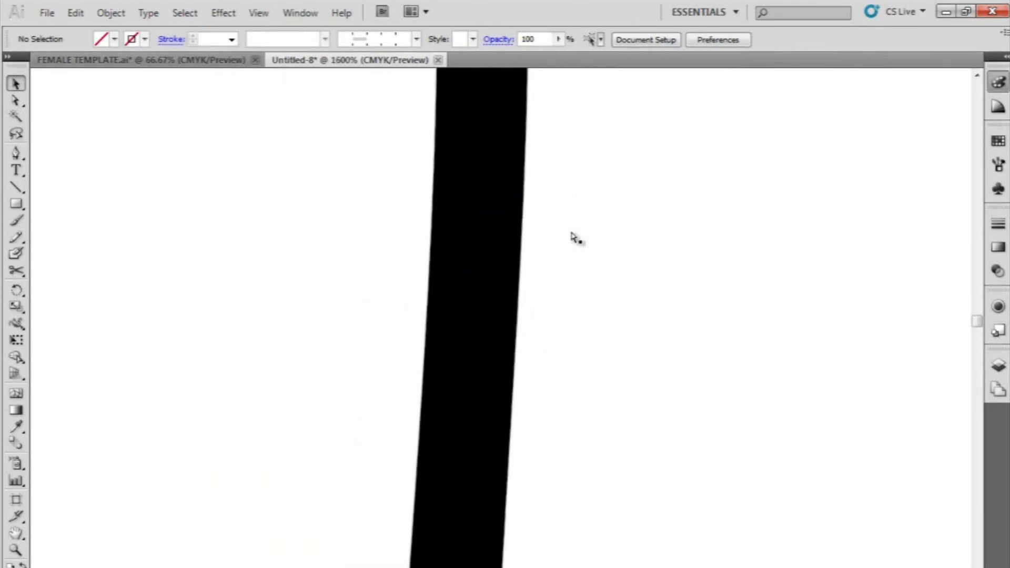
pyautogui.hotkey('ctrl', '-')
pyautogui.hotkey('ctrl', '-')
pyautogui.hotkey('ctrl', '-')
pyautogui.hotkey('ctrl', '-')
pyautogui.hotkey('ctrl', '-')
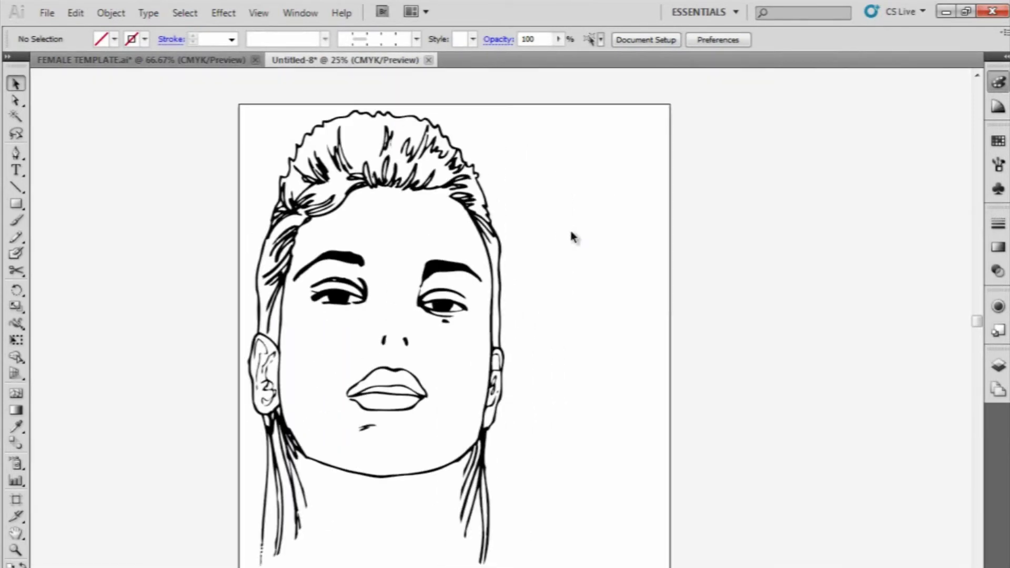
pyautogui.click(431, 262)
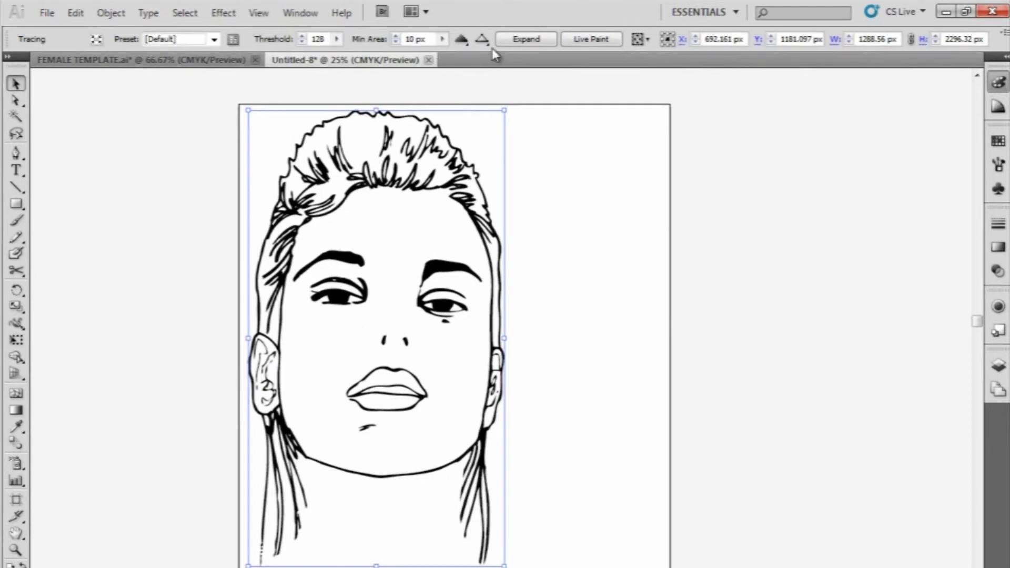
# Step: Expand the face tracing and marquee-select the face and hair paths with Direct Selection
pyautogui.press('F6')
pyautogui.click(518, 40)
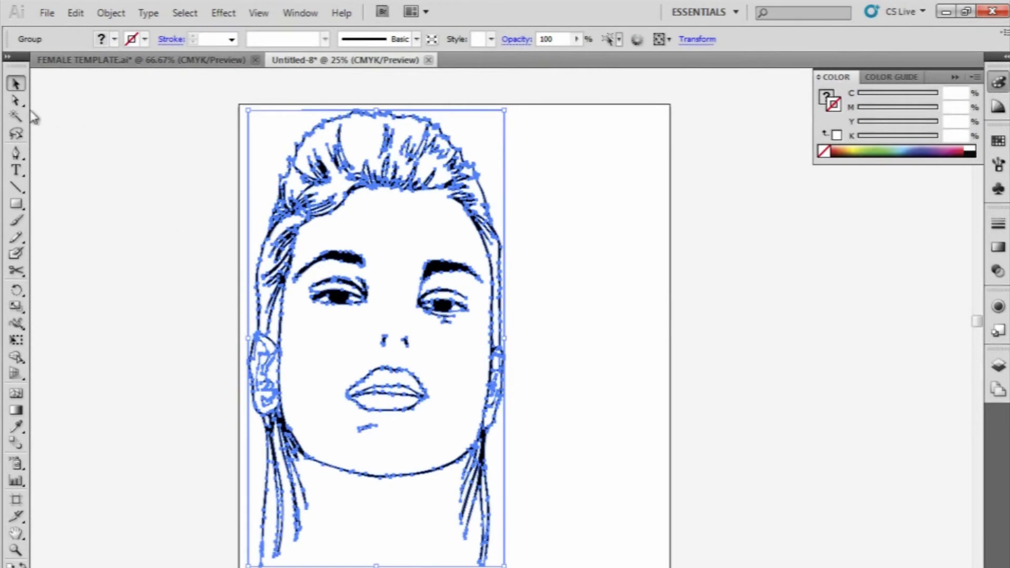
pyautogui.click(15, 100)
pyautogui.click(575, 173)
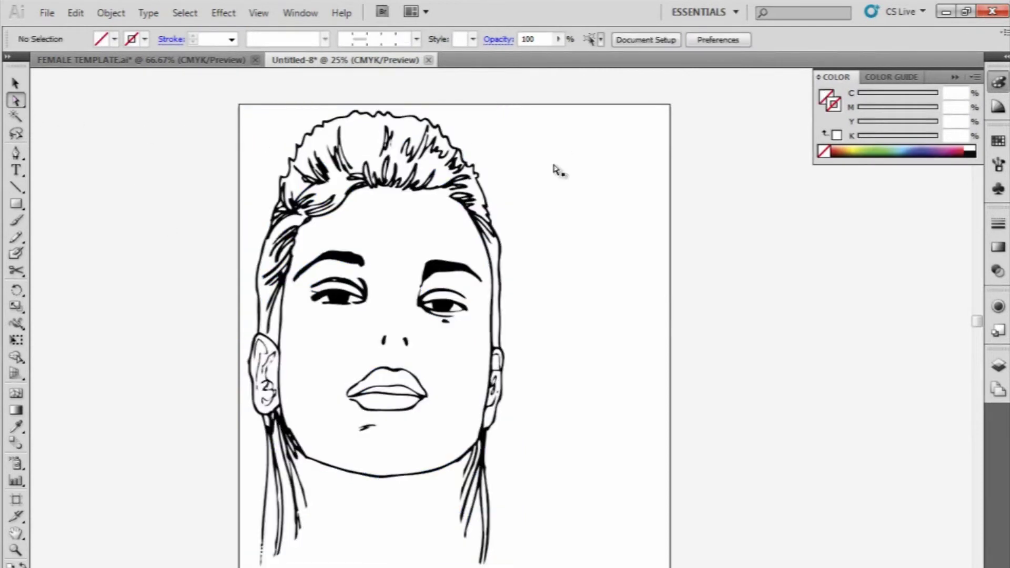
pyautogui.moveTo(500, 108); pyautogui.dragTo(401, 244)
# Step: Select the left hair strand and zoom in around the left eye
pyautogui.click(520, 319)
pyautogui.click(492, 256)
pyautogui.click(271, 270)
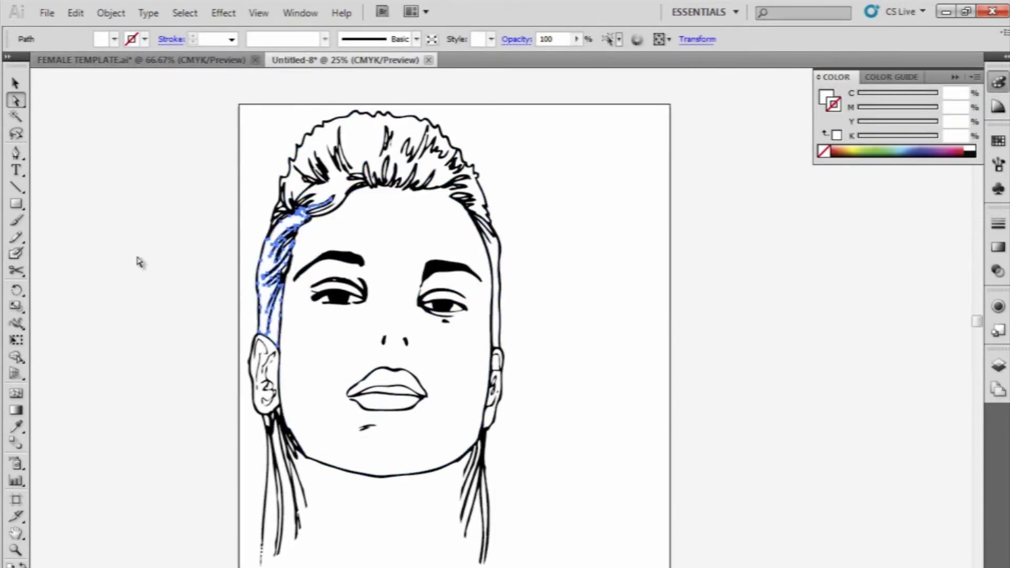
pyautogui.click(16, 550)
pyautogui.click(302, 280)
pyautogui.click(549, 328)
pyautogui.click(549, 328)
# Step: Reselect the left hair-strand path up close, then zoom out to the whole face
pyautogui.click(16, 100)
pyautogui.click(293, 207)
pyautogui.scroll(-2, 497, 310)
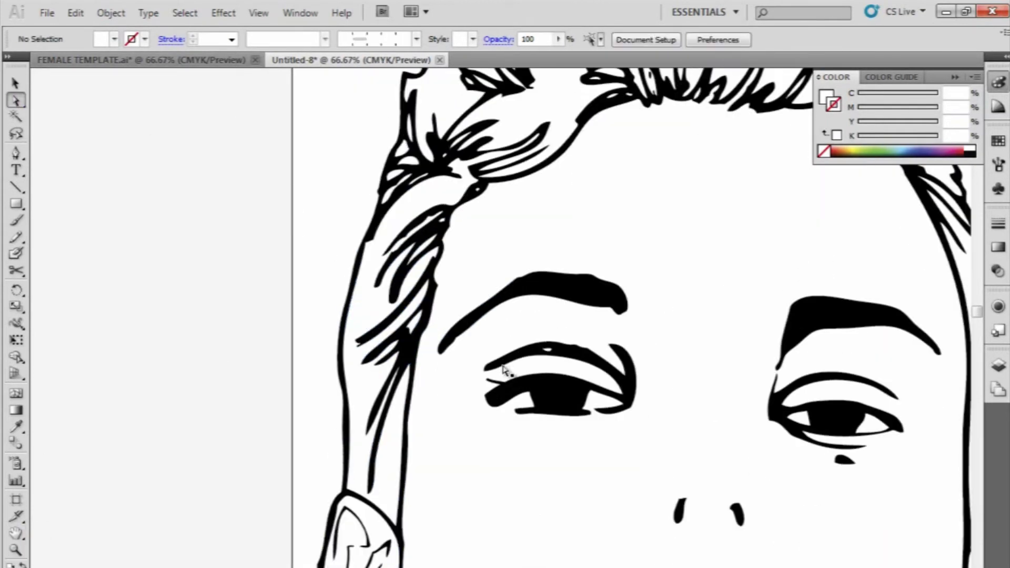
pyautogui.click(456, 192)
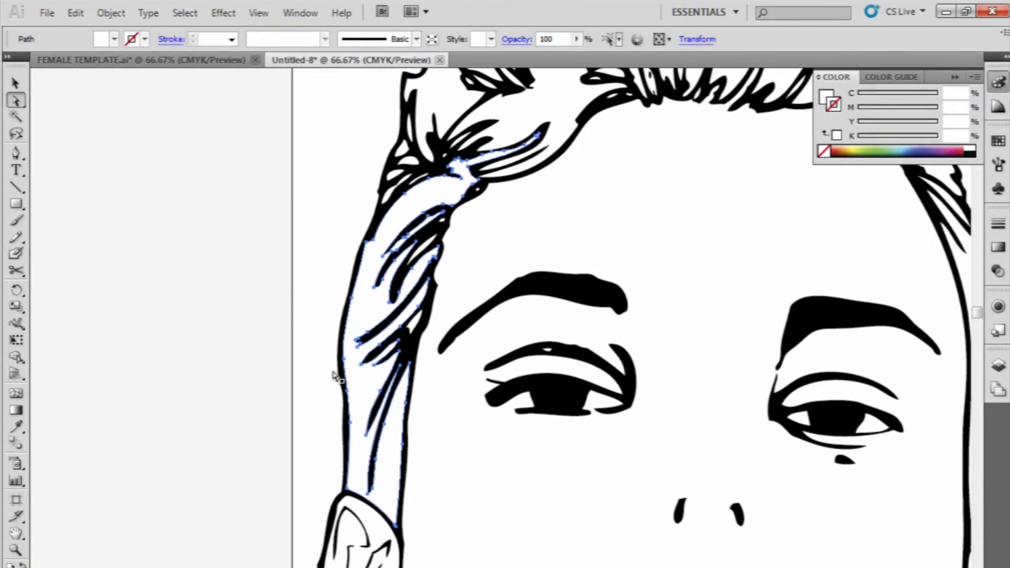
pyautogui.hscroll(3, 316, 421)
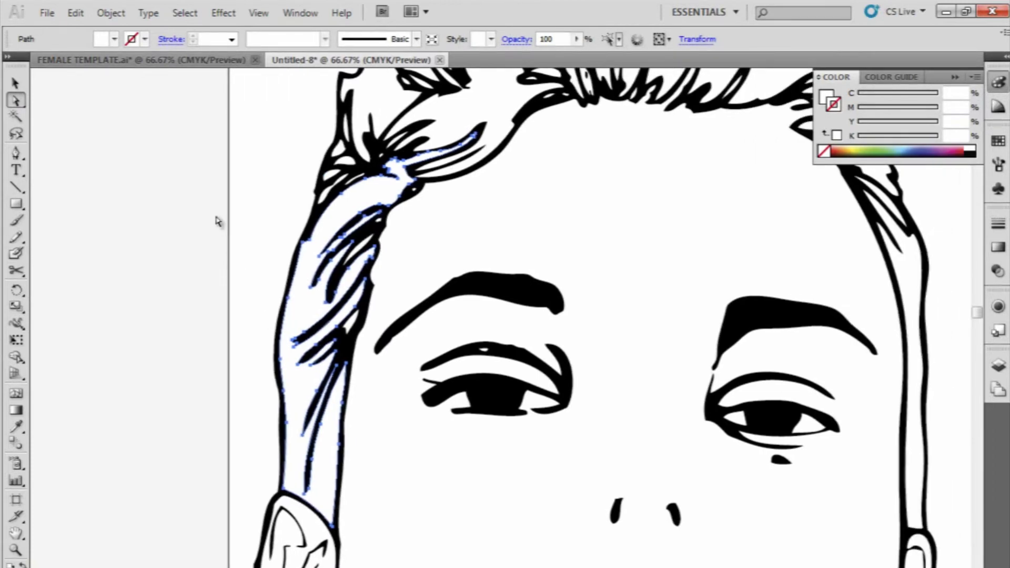
pyautogui.click(218, 221)
pyautogui.click(345, 217)
pyautogui.hotkey('ctrl', '-')
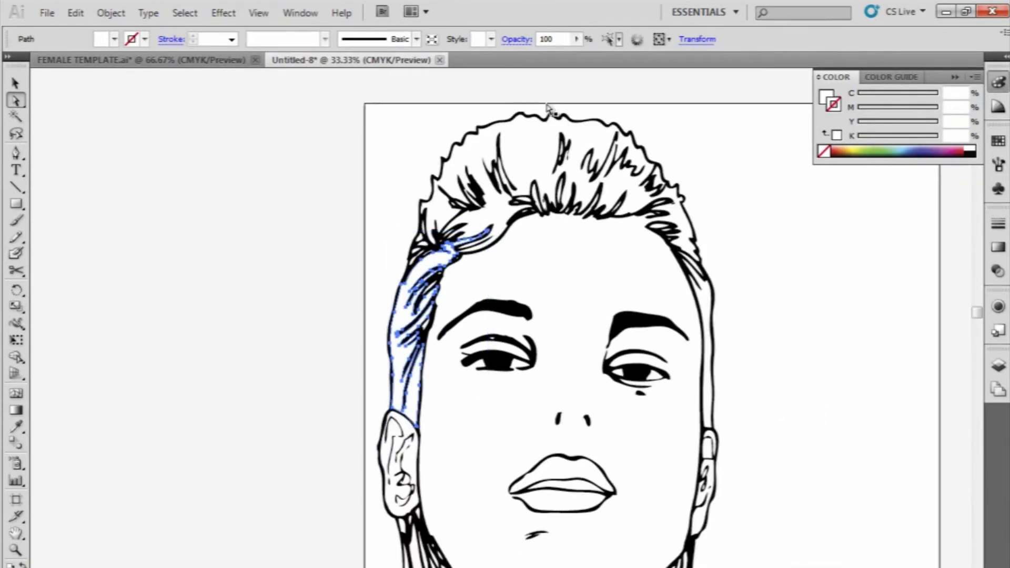
pyautogui.click(540, 164)
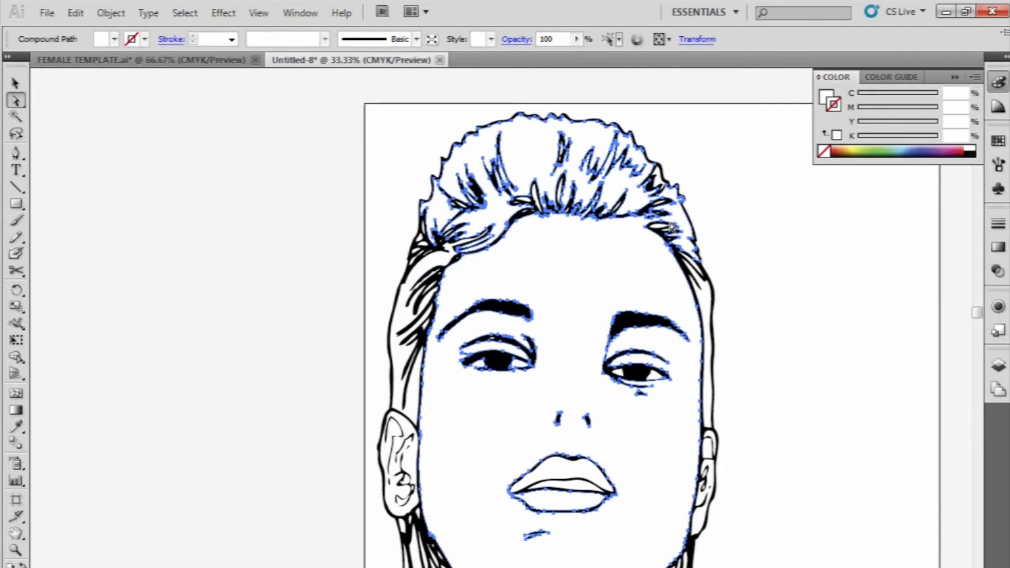
pyautogui.scroll(-2, 671, 229)
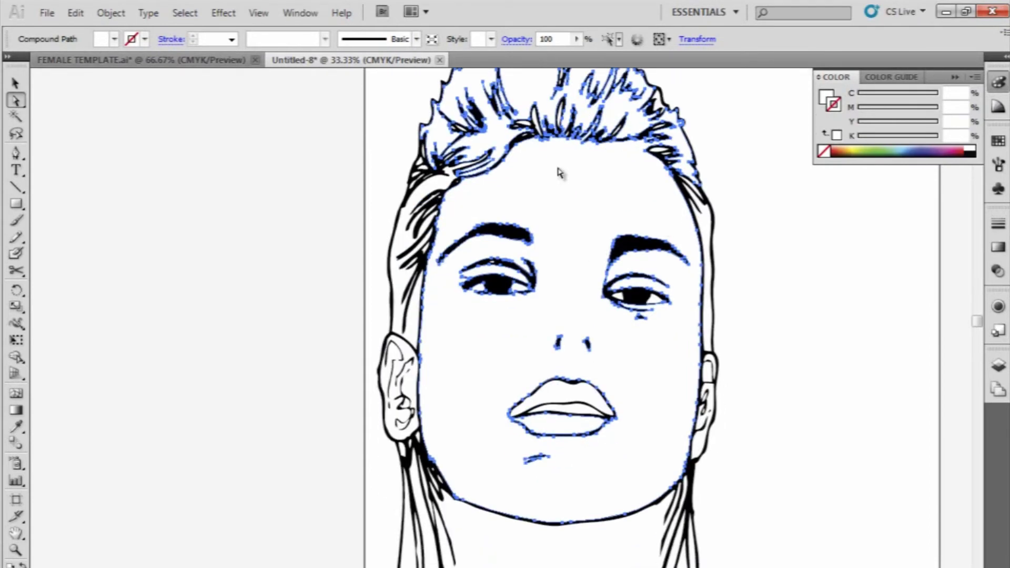
pyautogui.click(749, 156)
pyautogui.scroll(1, 656, 184)
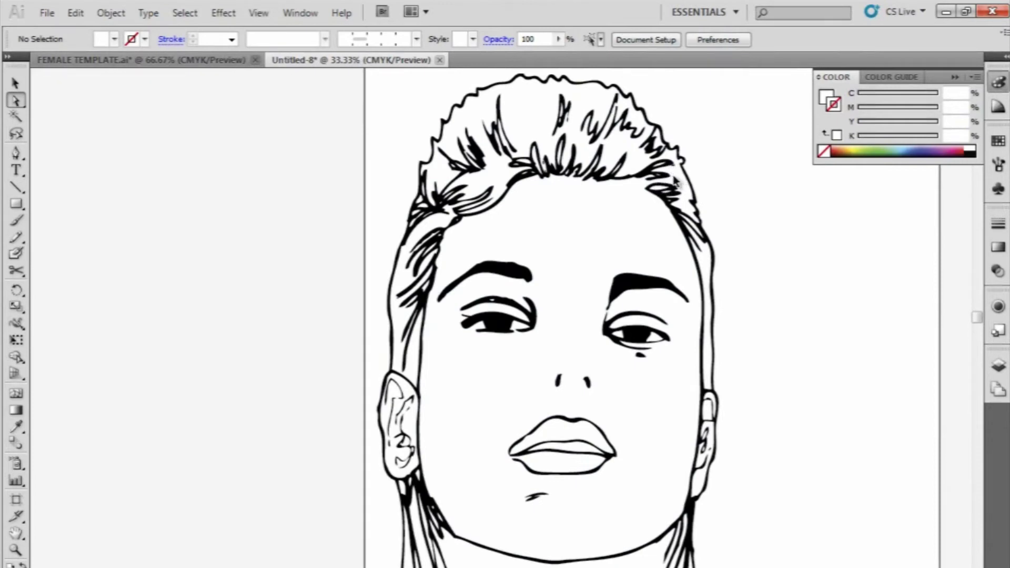
pyautogui.click(674, 169)
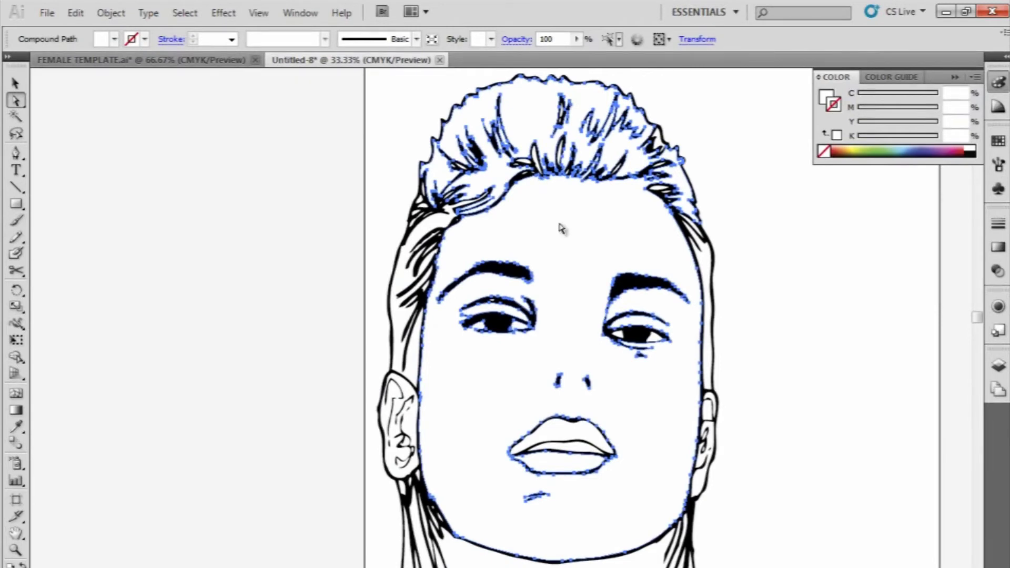
pyautogui.click(711, 228)
pyautogui.click(743, 236)
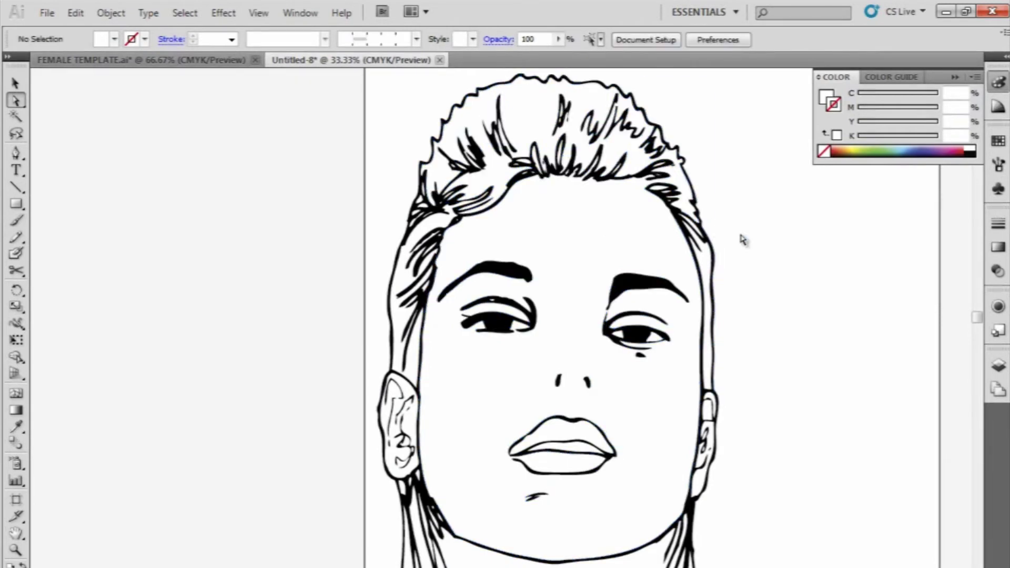
pyautogui.click(16, 83)
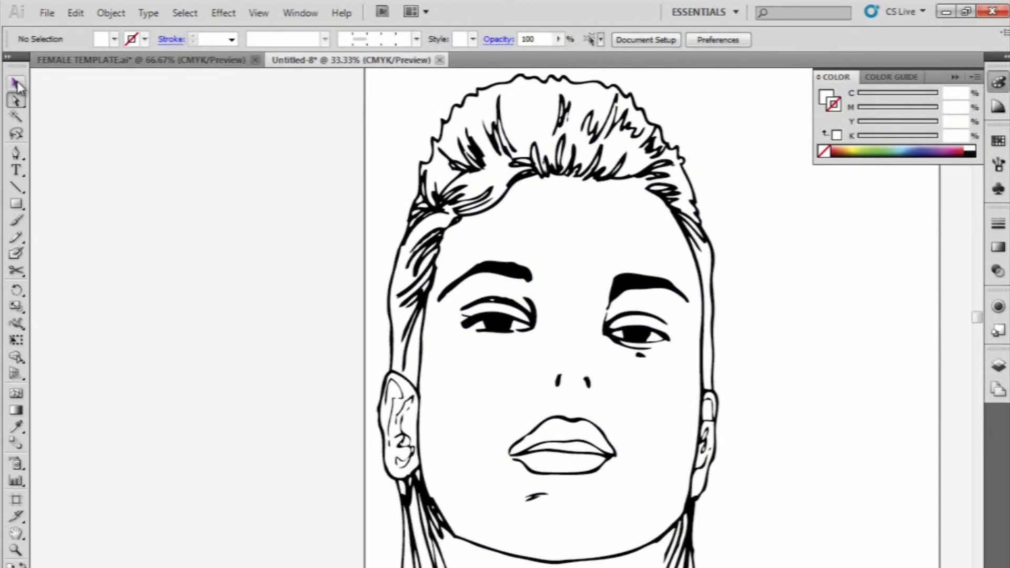
pyautogui.click(525, 152)
pyautogui.hotkey('ctrl', '-')
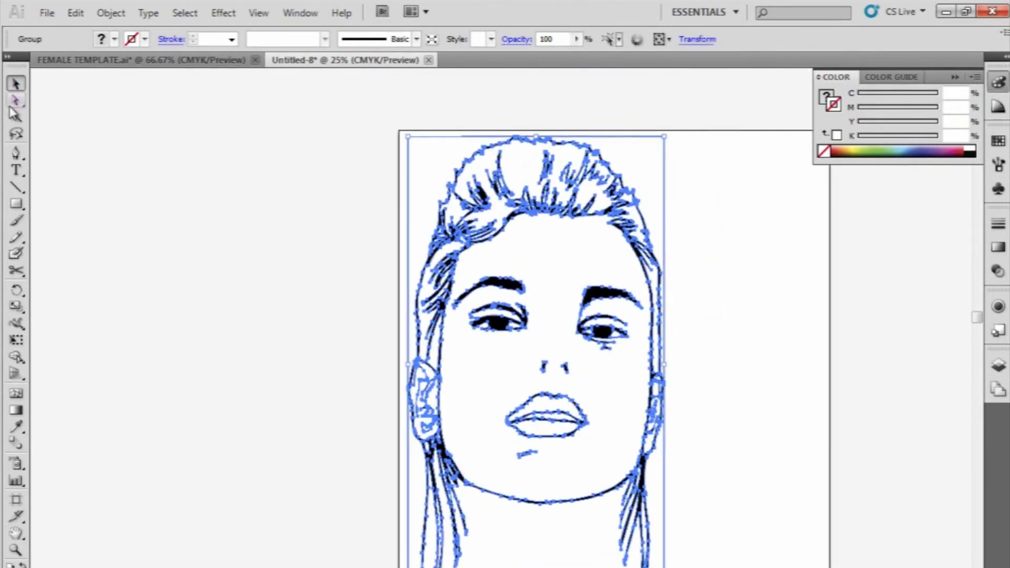
pyautogui.click(83, 87)
pyautogui.press('a')
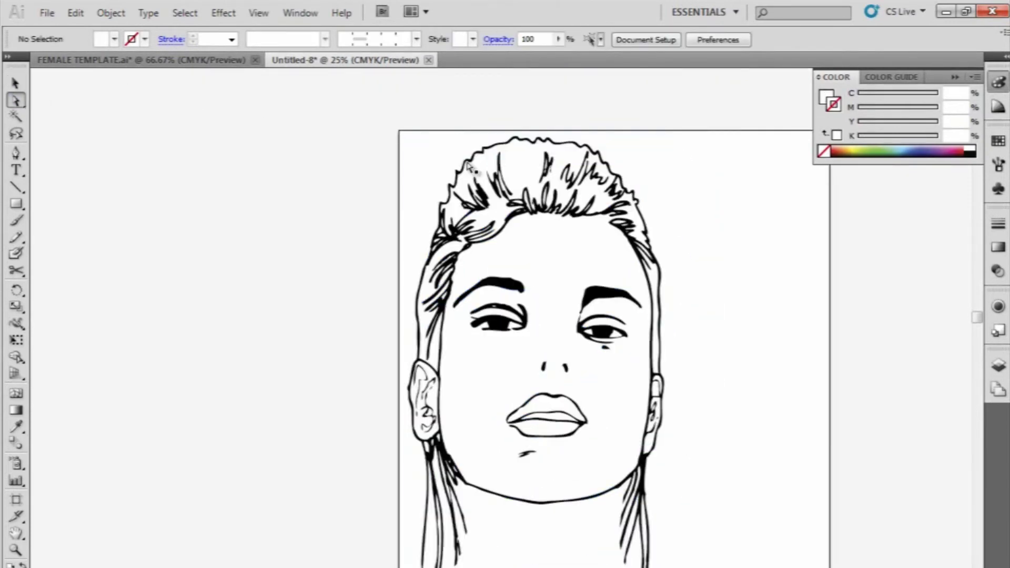
pyautogui.click(446, 251)
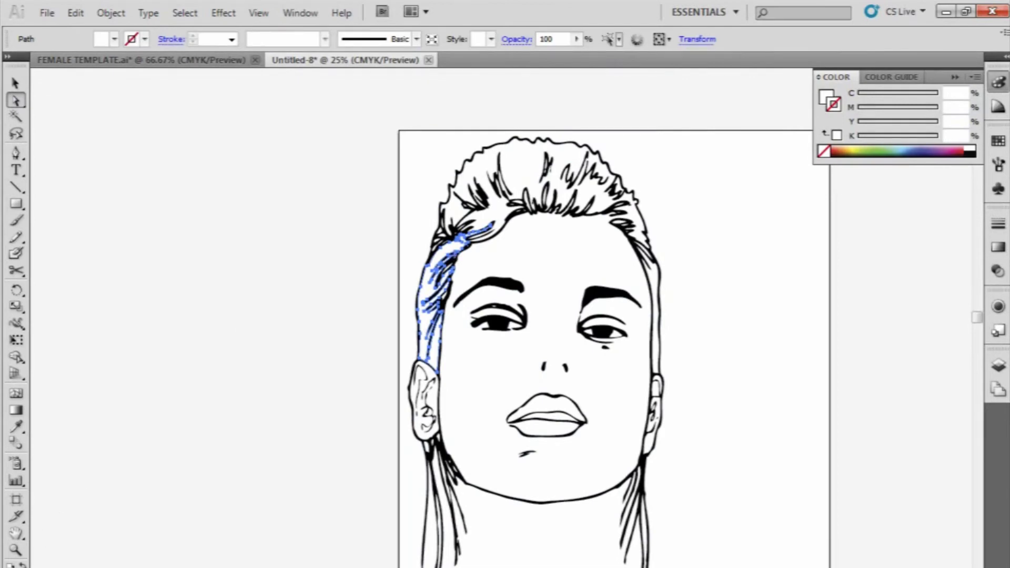
pyautogui.doubleClick(13, 566)
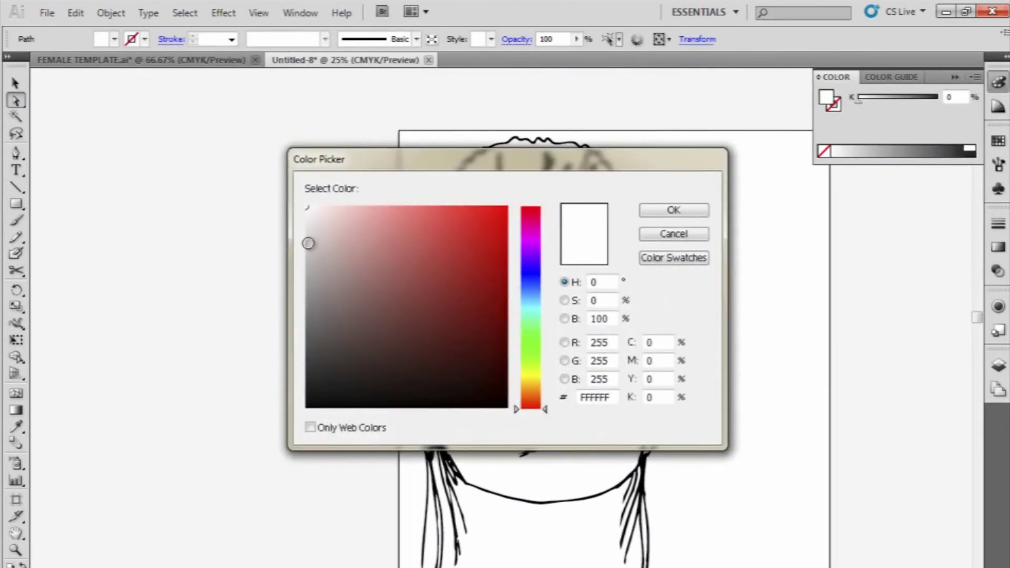
pyautogui.click(307, 243)
pyautogui.click(674, 210)
pyautogui.click(743, 234)
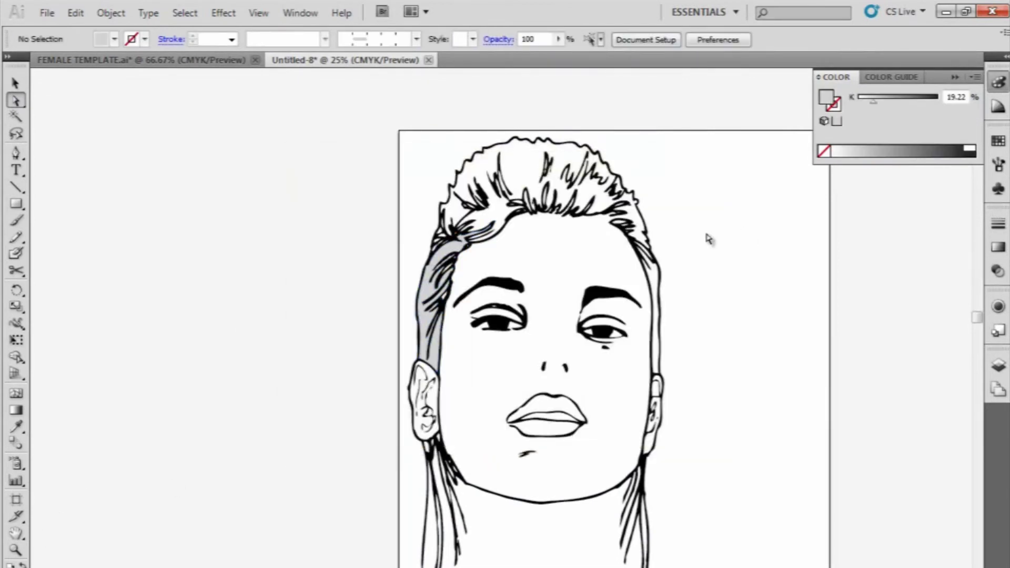
pyautogui.hotkey('ctrl', 'z')
pyautogui.hotkey('ctrl', 'z')
pyautogui.press('v')
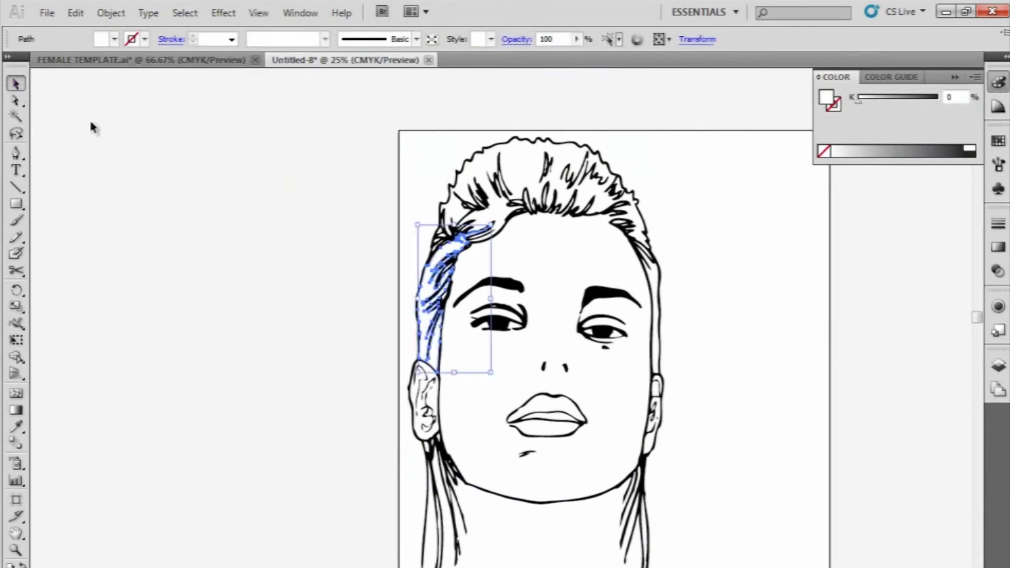
pyautogui.moveTo(314, 113)
pyautogui.mouseDown()
pyautogui.moveTo(706, 535)
pyautogui.moveTo(708, 553)
pyautogui.mouseUp()
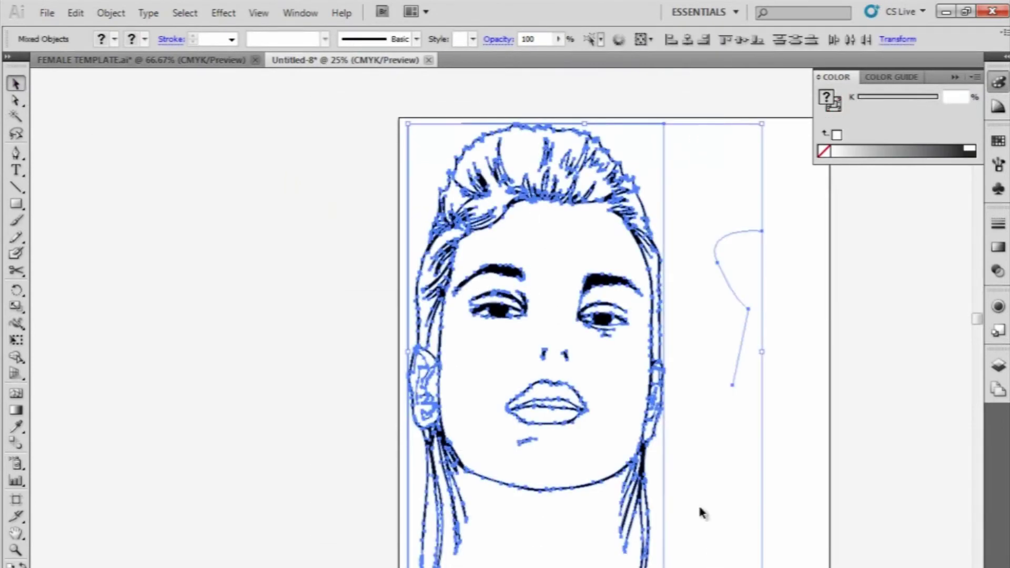
# Step: Select the whole traced face drawing and paste it into FEMALE TEMPLATE.ai
pyautogui.click(794, 223)
pyautogui.click(718, 394)
pyautogui.click(731, 176)
pyautogui.moveTo(362, 115)
pyautogui.mouseDown()
pyautogui.moveTo(356, 561)
pyautogui.moveTo(360, 553)
pyautogui.mouseUp()
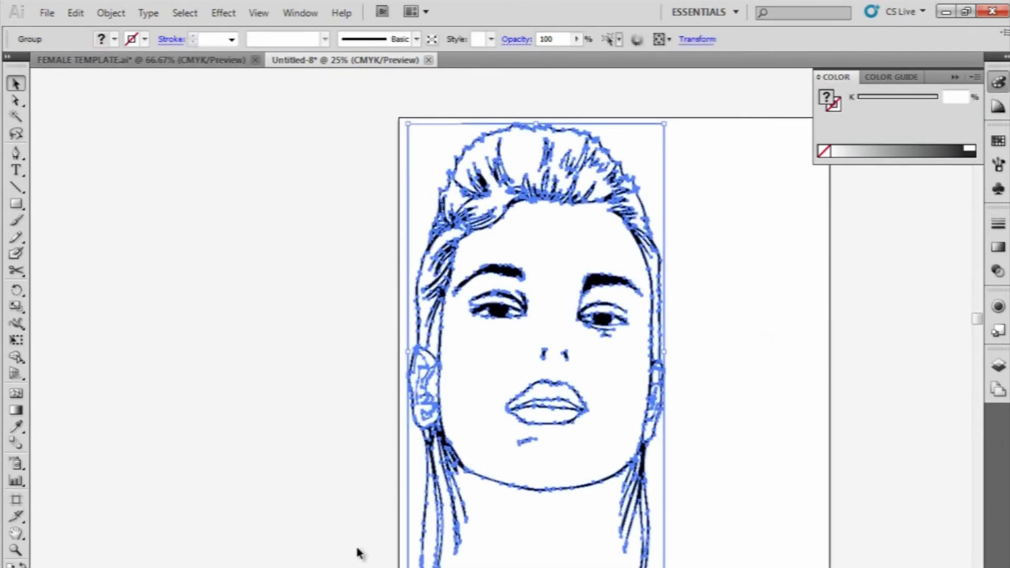
pyautogui.click(205, 61)
pyautogui.hotkey('ctrl', 'v')
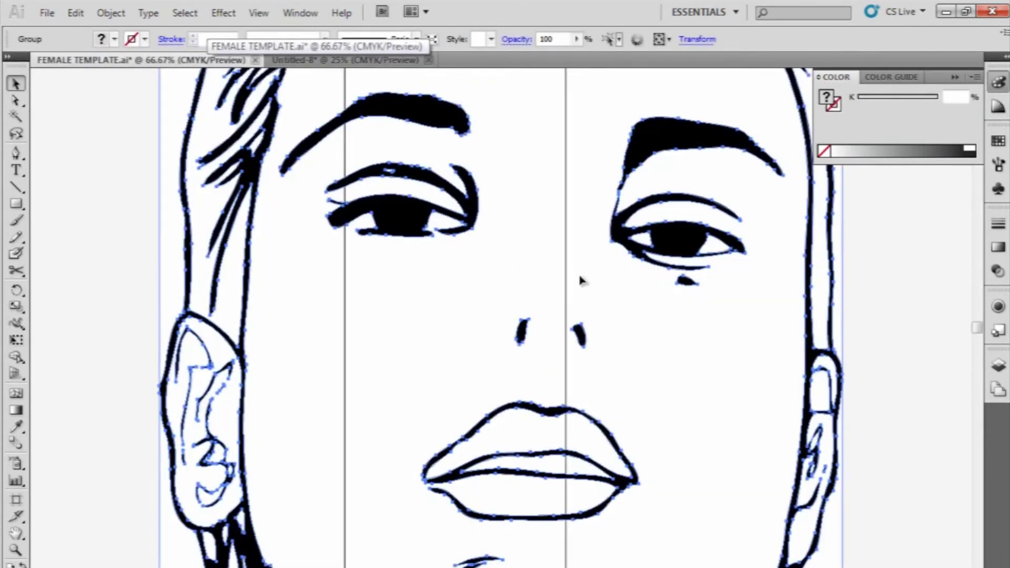
# Step: Move the pasted face beside the body figure and zoom in on the template
pyautogui.hotkey('ctrl', '-')
pyautogui.hotkey('ctrl', '-')
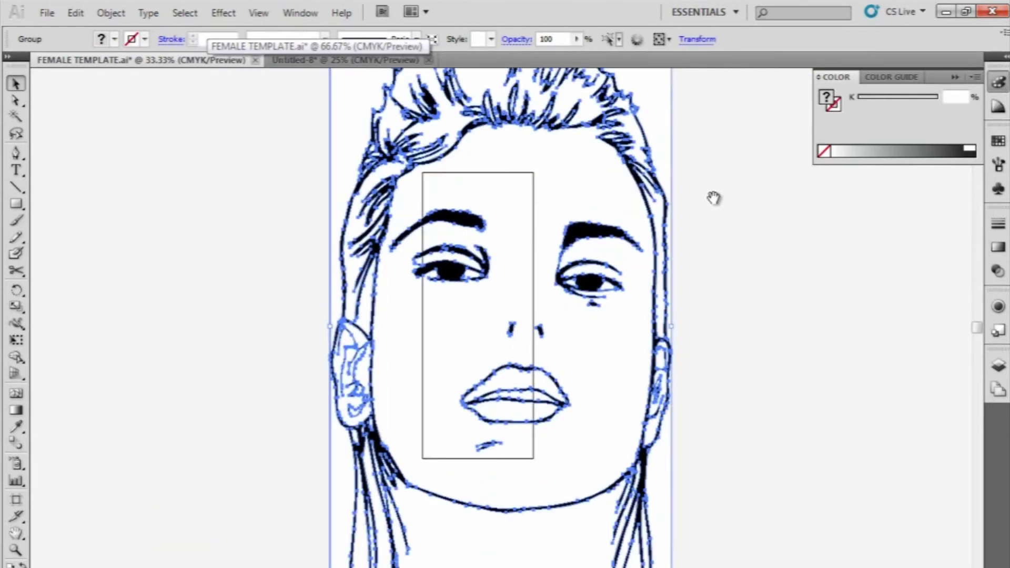
pyautogui.scroll(3, 574, 179)
pyautogui.moveTo(557, 218); pyautogui.dragTo(805, 142)
pyautogui.scroll(-4, 397, 297)
pyautogui.click(397, 300)
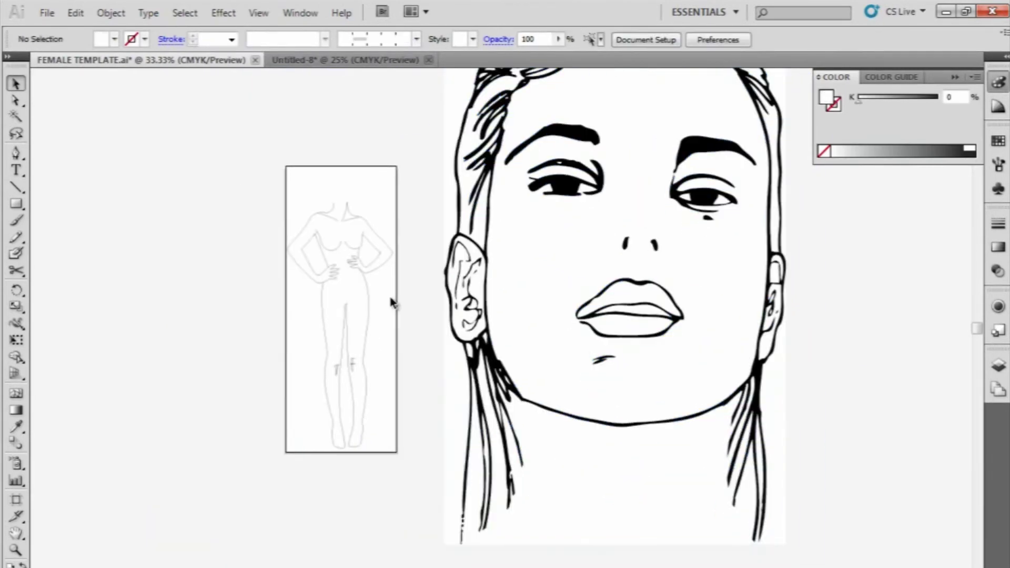
pyautogui.hotkey('ctrl', '+')
pyautogui.hotkey('ctrl', '+')
pyautogui.scroll(2, 282, 232)
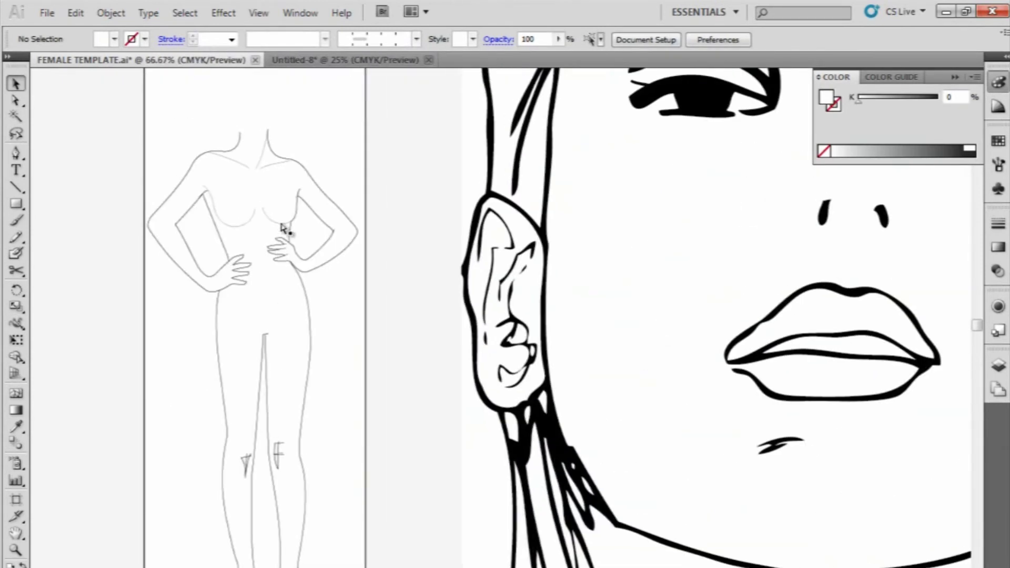
pyautogui.hotkey('ctrl', '+')
pyautogui.scroll(1, 235, 250)
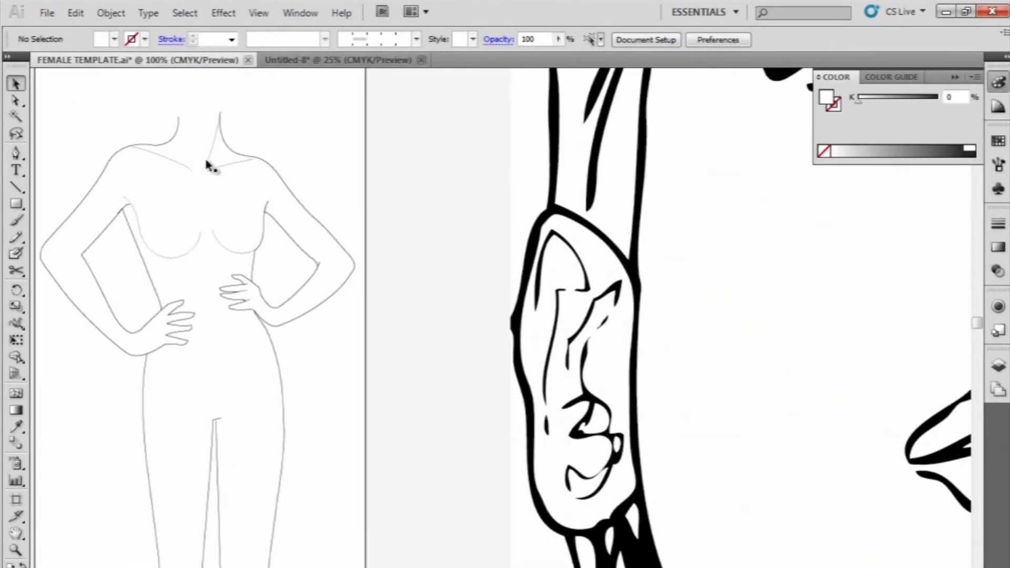
pyautogui.scroll(-8, 189, 271)
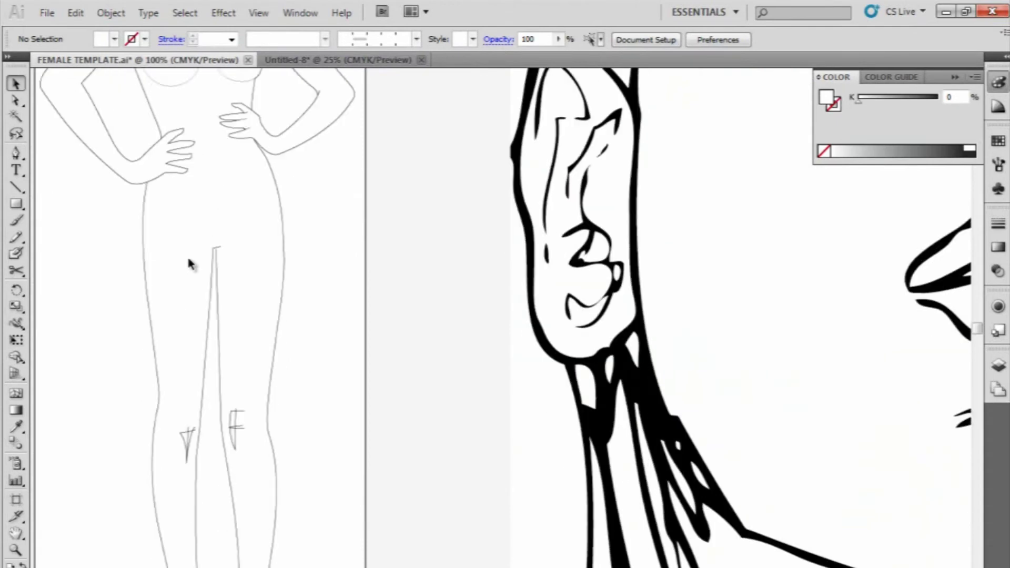
pyautogui.scroll(6, 196, 250)
pyautogui.scroll(2, 198, 252)
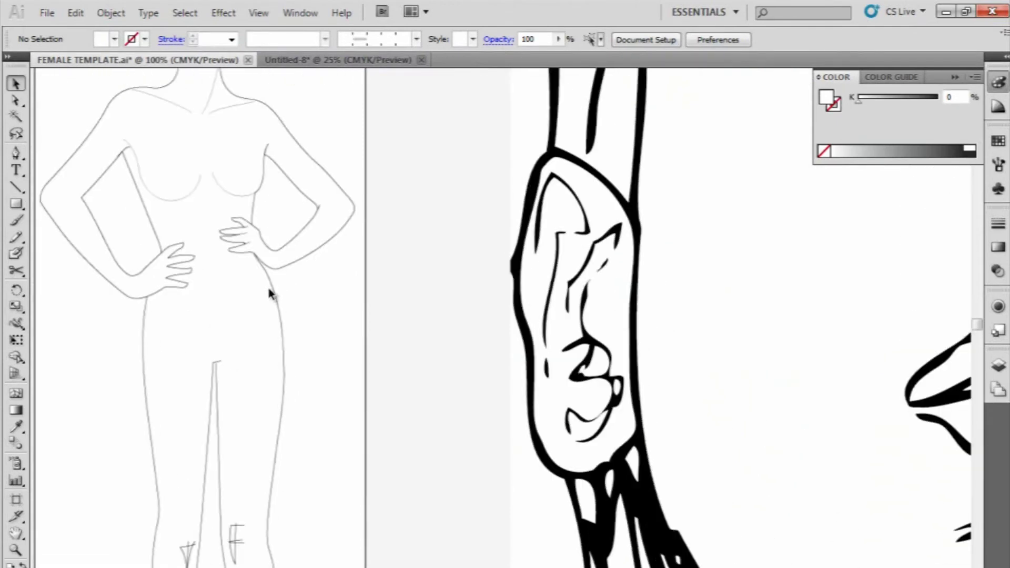
# Step: Inspect the body's leg and shoulder outlines with Direct Selection, then return to the Selection tool
pyautogui.click(275, 295)
pyautogui.click(16, 102)
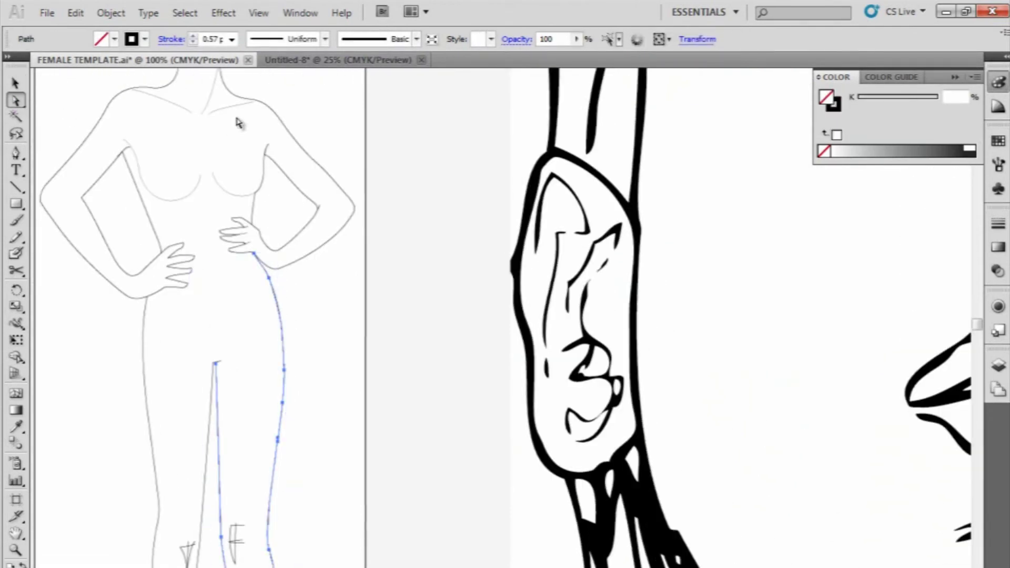
pyautogui.click(274, 112)
pyautogui.scroll(3, 270, 319)
pyautogui.scroll(-10, 247, 273)
pyautogui.click(344, 282)
pyautogui.scroll(6, 345, 283)
pyautogui.click(16, 83)
pyautogui.hotkey('ctrl', '-')
pyautogui.hotkey('ctrl', '-')
pyautogui.hotkey('ctrl', '-')
# Step: Scale the pasted face down from its corner and move it to the top of the figure
pyautogui.click(663, 237)
pyautogui.hotkey('ctrl', '-')
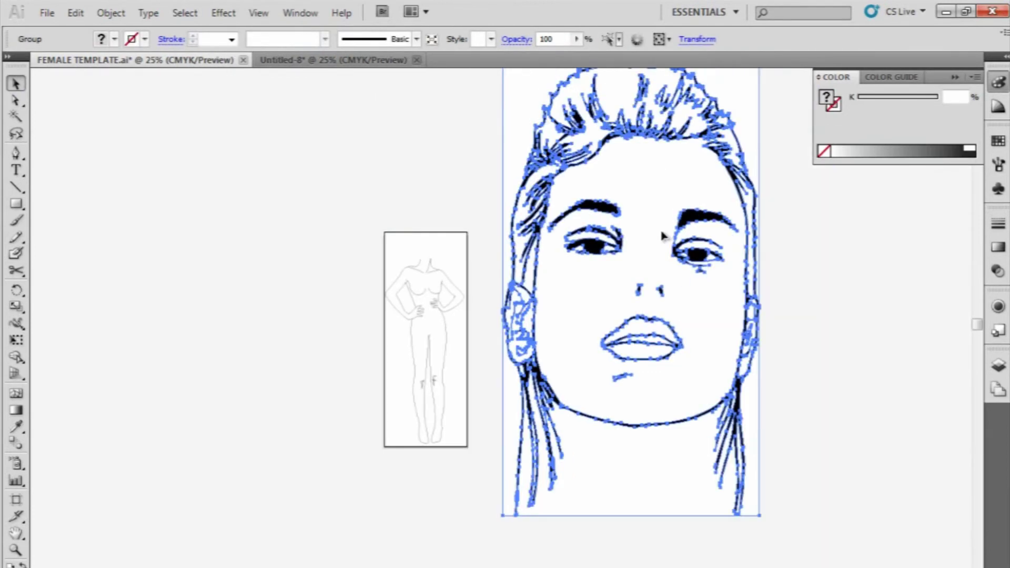
pyautogui.hotkey('ctrl', '-')
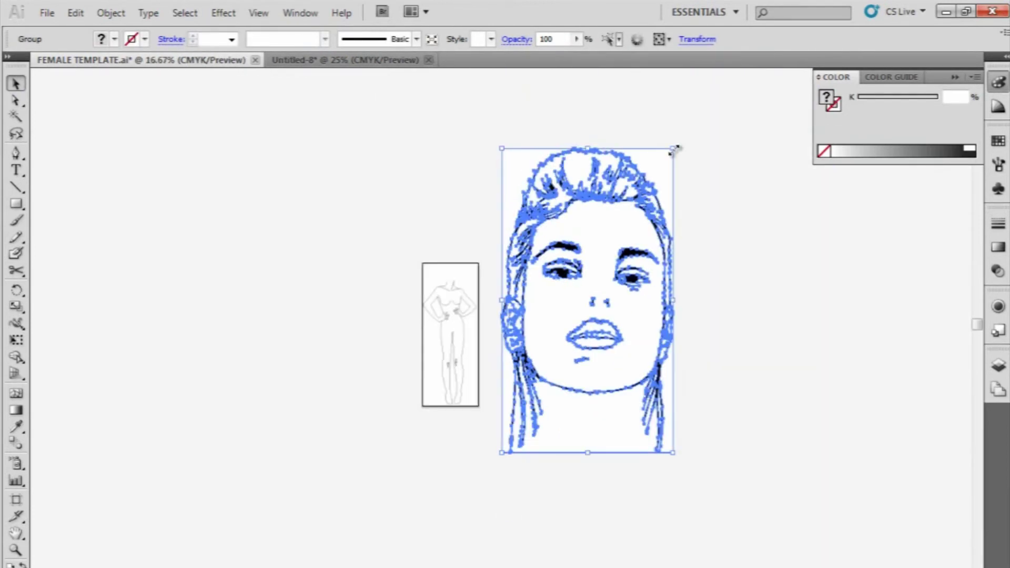
pyautogui.moveTo(674, 149); pyautogui.dragTo(566, 402)
pyautogui.hotkey('ctrl', '+')
# Step: Resize the face to suit the body's proportions and place it above the shoulders
pyautogui.hotkey('ctrl', '+')
pyautogui.hotkey('ctrl', '+')
pyautogui.moveTo(535, 503); pyautogui.dragTo(539, 340)
pyautogui.moveTo(545, 449); pyautogui.dragTo(469, 266)
pyautogui.hotkey('ctrl', '+')
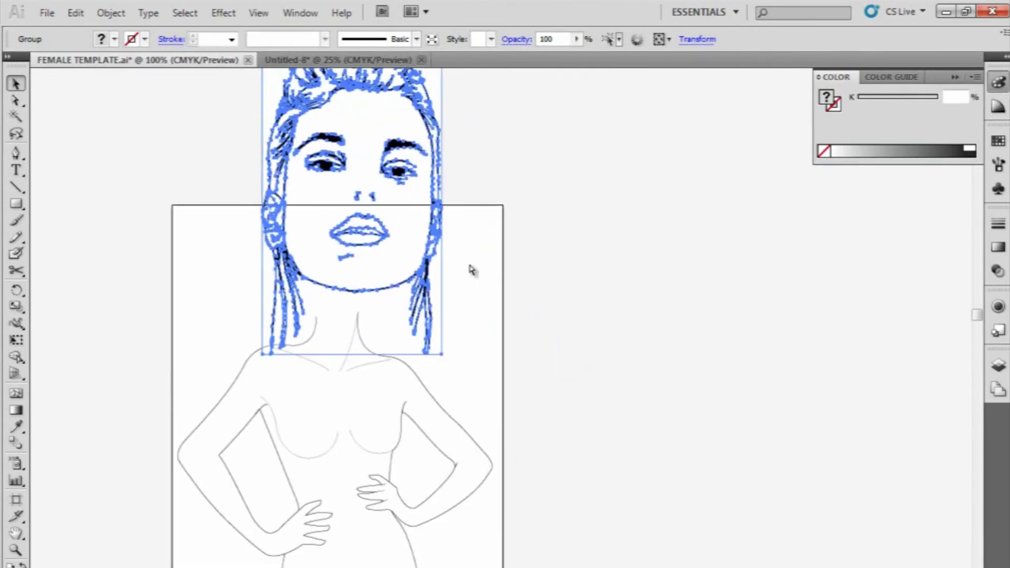
pyautogui.hotkey('ctrl', '-')
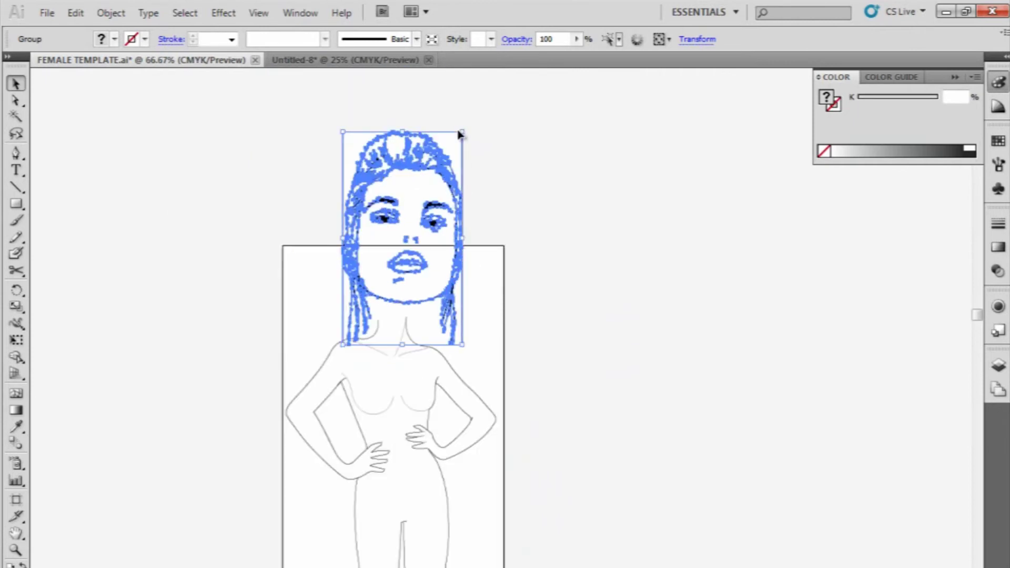
pyautogui.moveTo(463, 130); pyautogui.dragTo(406, 265)
pyautogui.moveTo(368, 305); pyautogui.dragTo(392, 299)
pyautogui.scroll(1, 533, 350)
pyautogui.scroll(1, 399, 320)
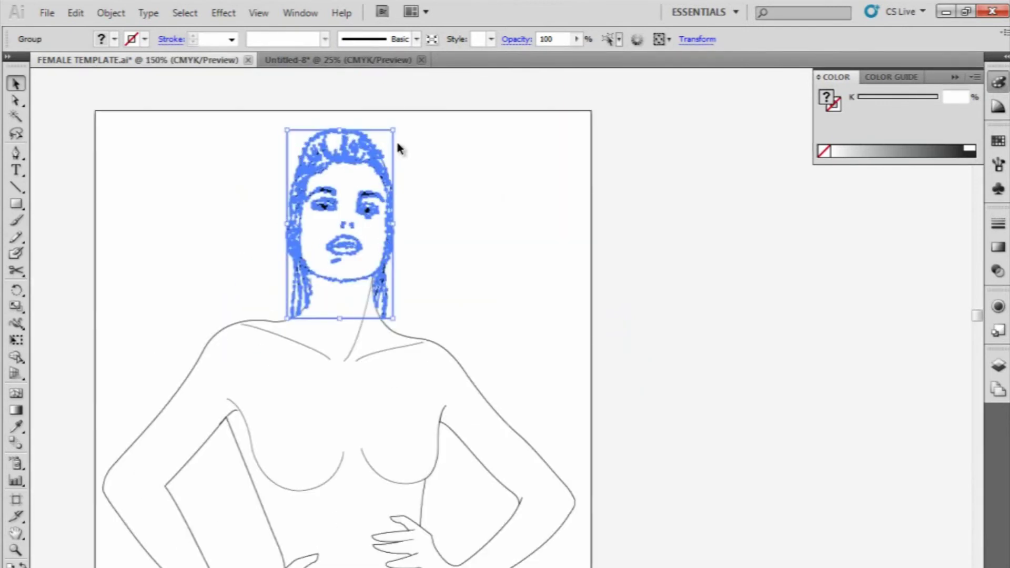
pyautogui.moveTo(394, 129)
pyautogui.mouseDown()
pyautogui.moveTo(402, 103)
pyautogui.moveTo(398, 121)
pyautogui.mouseUp()
# Step: Try reflecting the face horizontally, then undo the flip
pyautogui.rightClick(382, 158)
pyautogui.moveTo(442, 271)
pyautogui.click(581, 330)
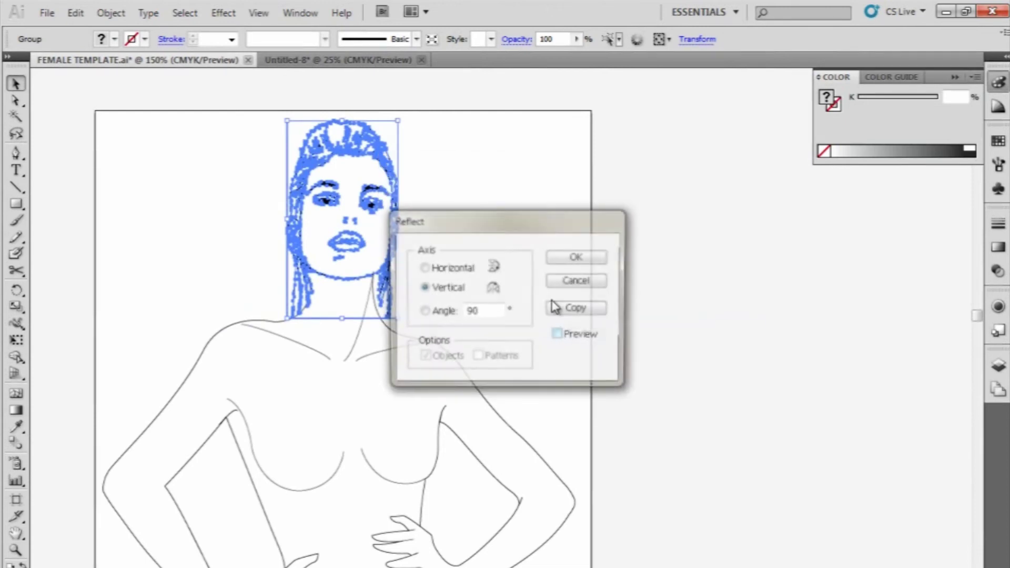
pyautogui.click(556, 260)
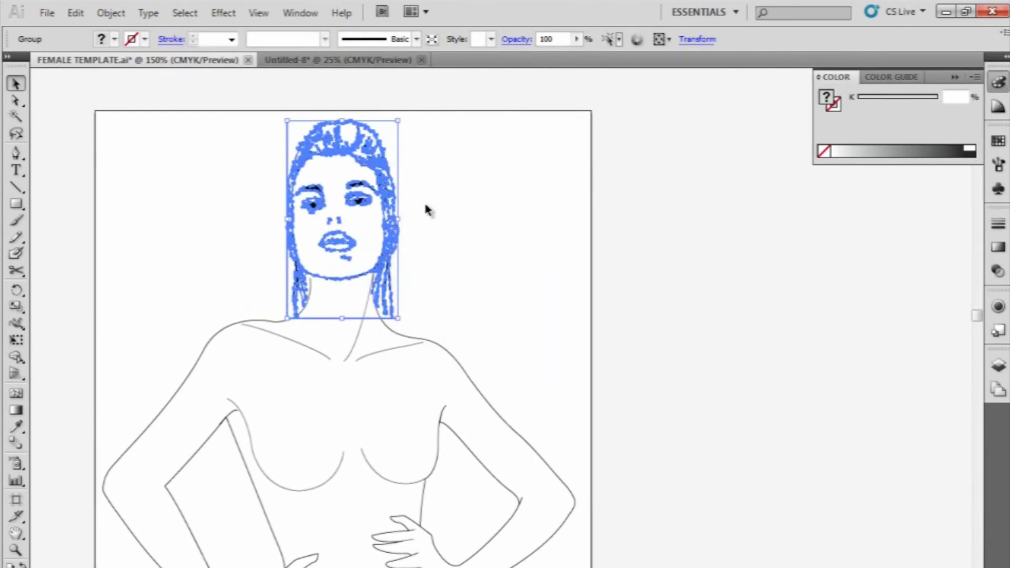
pyautogui.hotkey('ctrl', 'z')
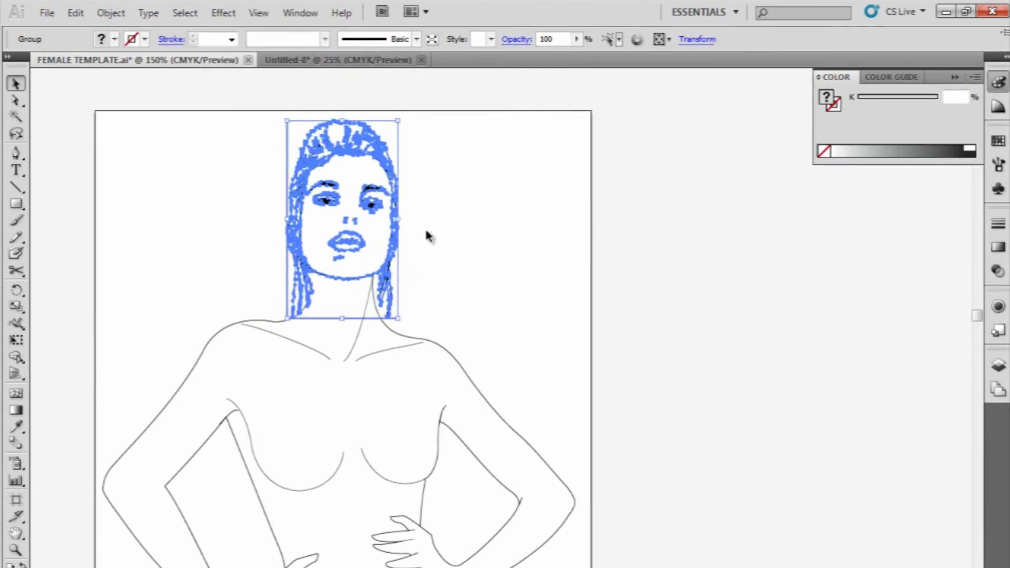
# Step: Make the face slightly narrower and nudge it left to line up with the neck
pyautogui.moveTo(400, 219); pyautogui.dragTo(394, 219)
pyautogui.click(480, 271)
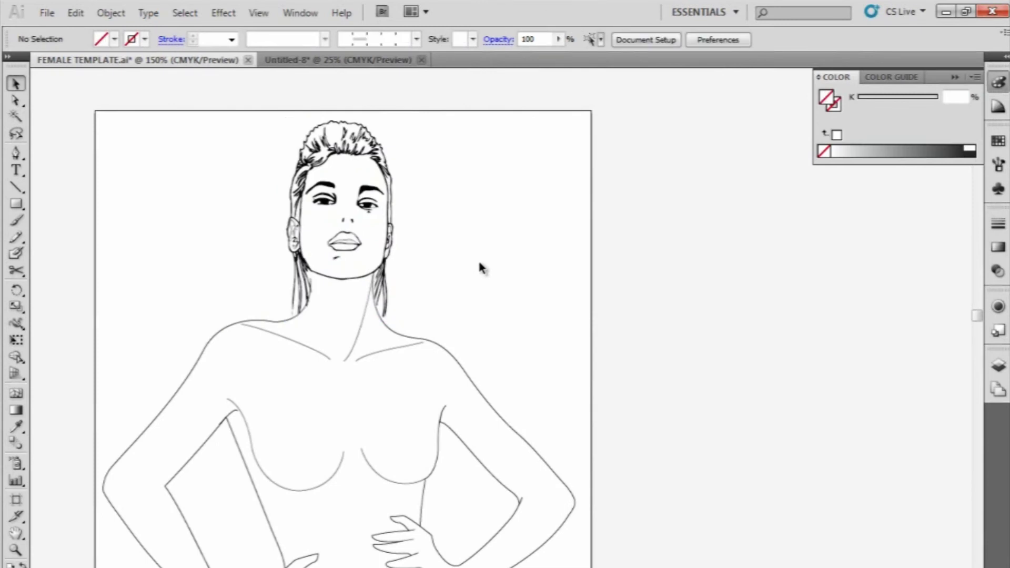
pyautogui.hotkey('ctrl', '+')
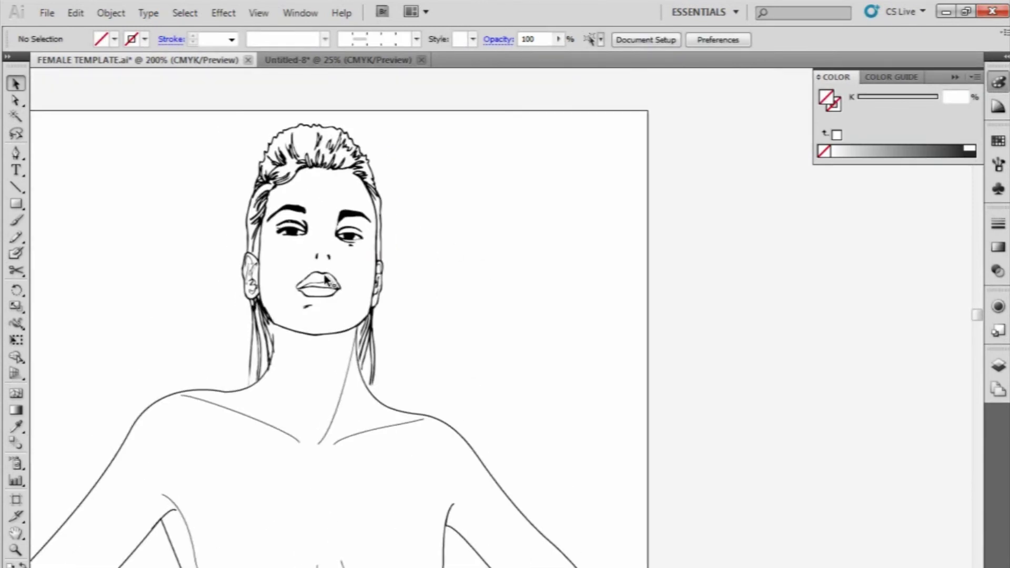
pyautogui.click(326, 279)
pyautogui.press('Left')
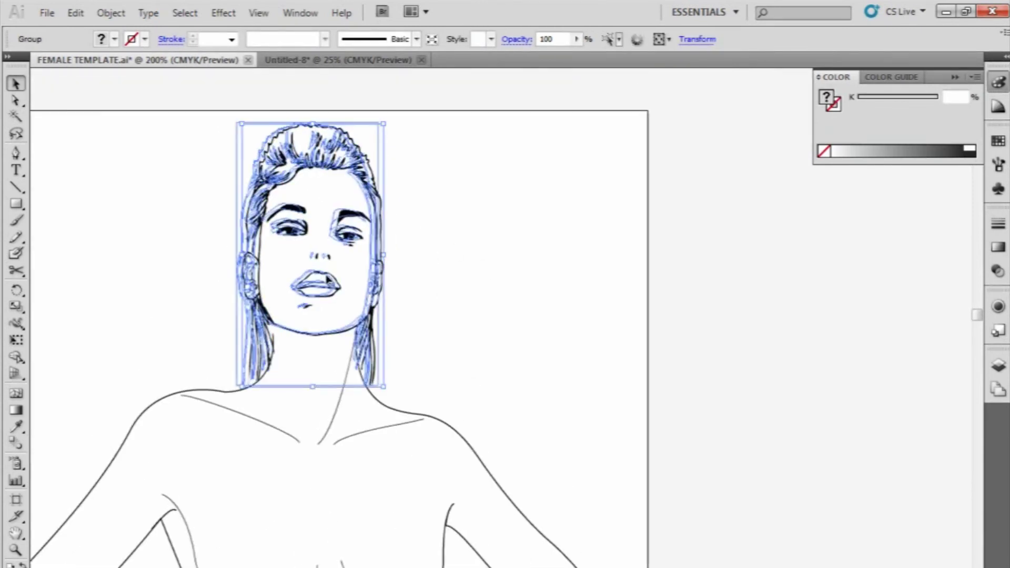
# Step: Drag the neck line's top anchor down to meet the face, then zoom out to the full figure
pyautogui.click(479, 296)
pyautogui.click(16, 100)
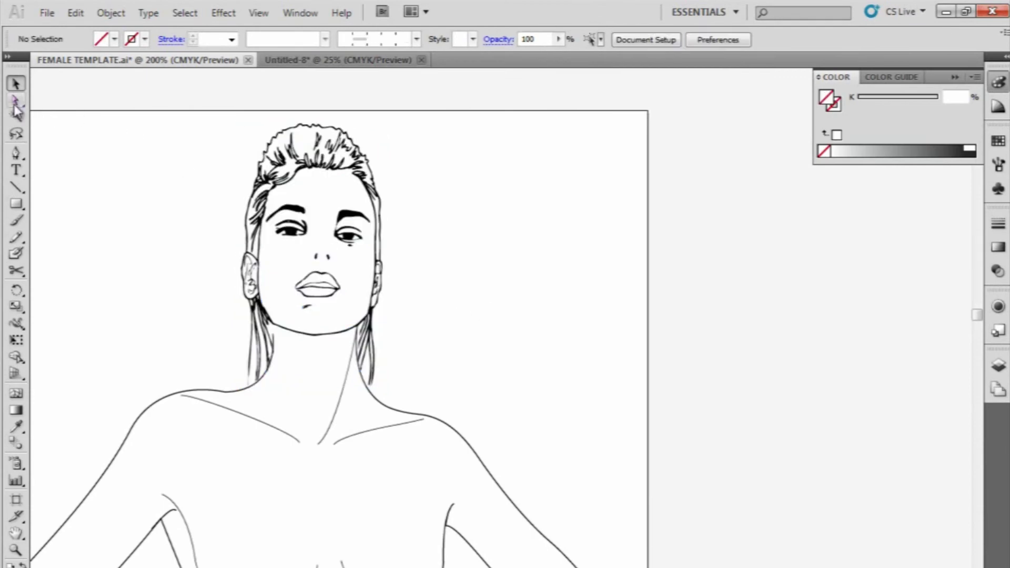
pyautogui.click(273, 337)
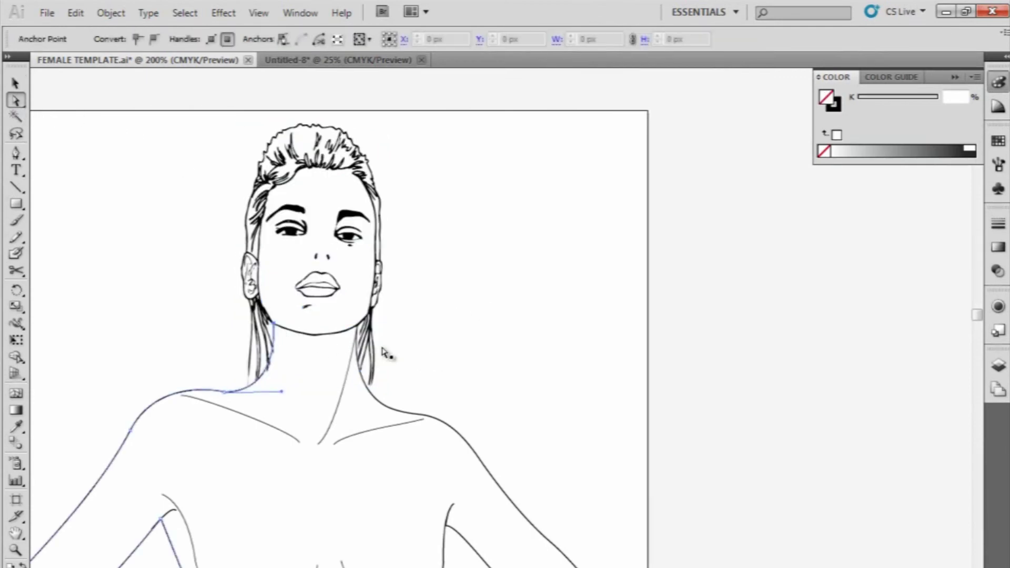
pyautogui.click(275, 332)
pyautogui.click(274, 333)
pyautogui.moveTo(275, 332); pyautogui.dragTo(284, 349)
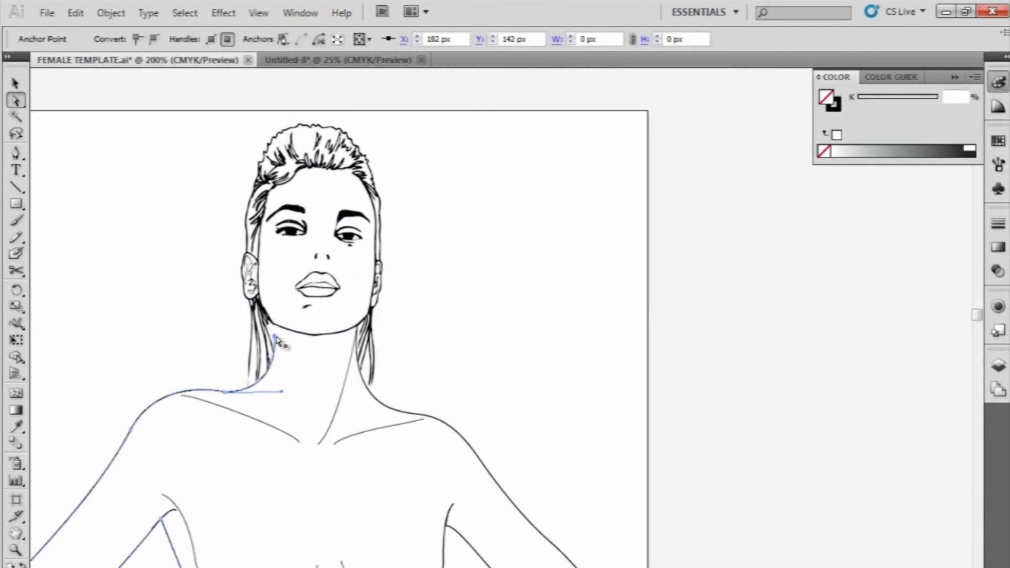
pyautogui.click(463, 275)
pyautogui.hotkey('ctrl', '-')
pyautogui.hotkey('ctrl', '-')
pyautogui.hotkey('ctrl', '-')
pyautogui.moveTo(520, 332); pyautogui.dragTo(475, 220)
pyautogui.hotkey('ctrl', '-')
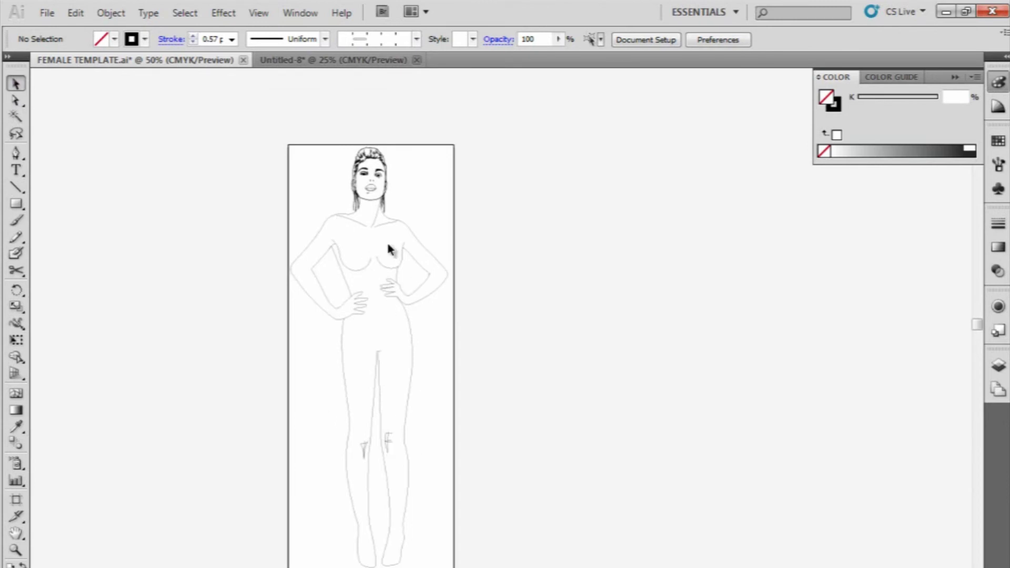
pyautogui.hotkey('ctrl', '+')
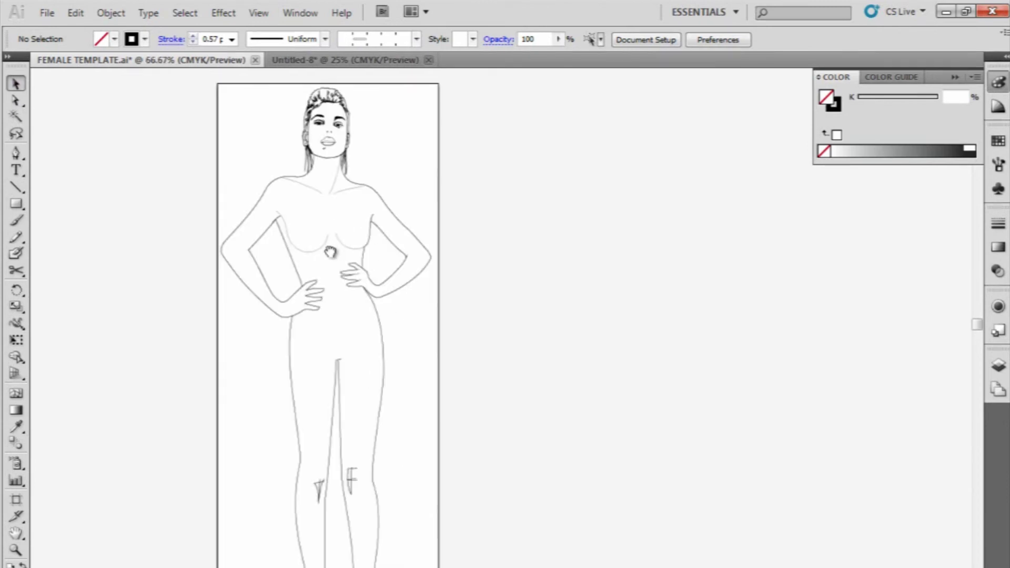
pyautogui.hotkey('ctrl', '+')
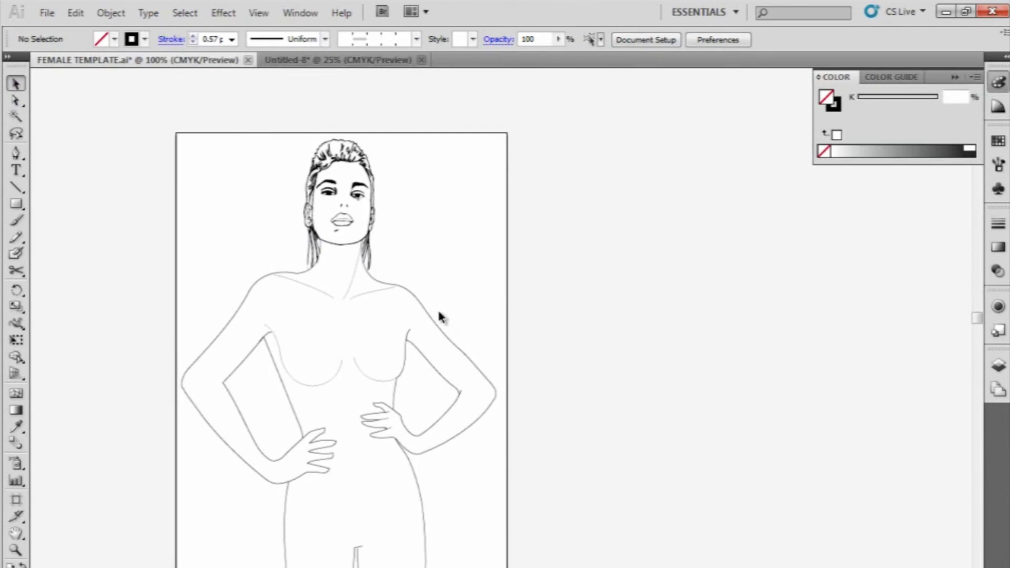
# Step: Select the body and head together and set their opacity to 10% in the Transparency panel
pyautogui.moveTo(452, 292); pyautogui.dragTo(227, 491)
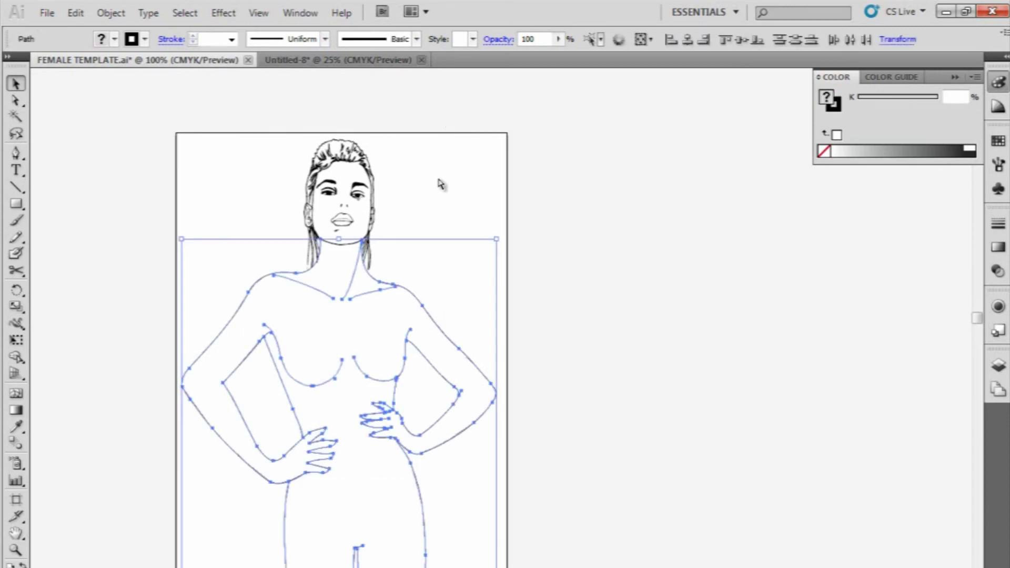
pyautogui.hotkey('ctrl', 'a')
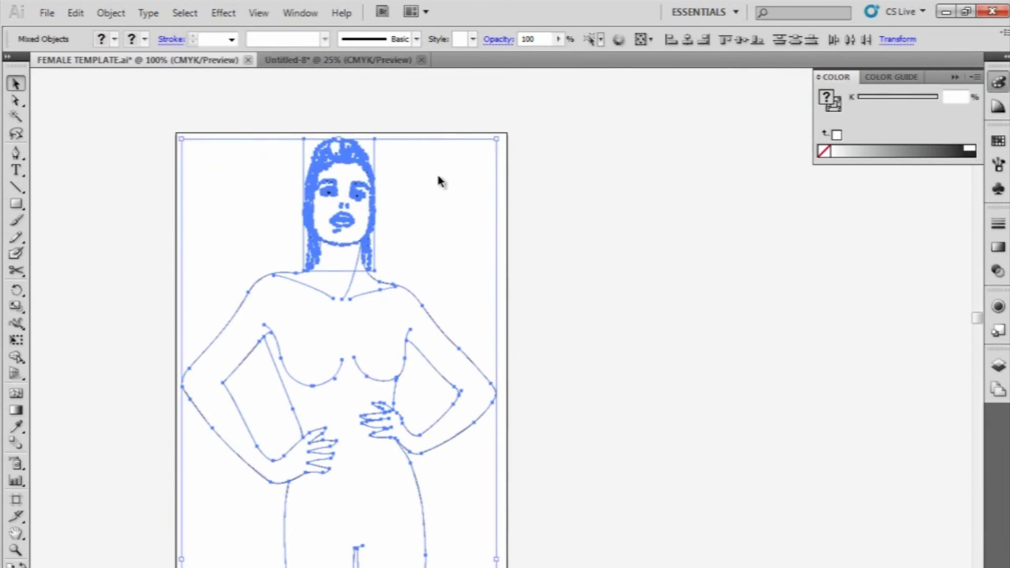
pyautogui.click(999, 167)
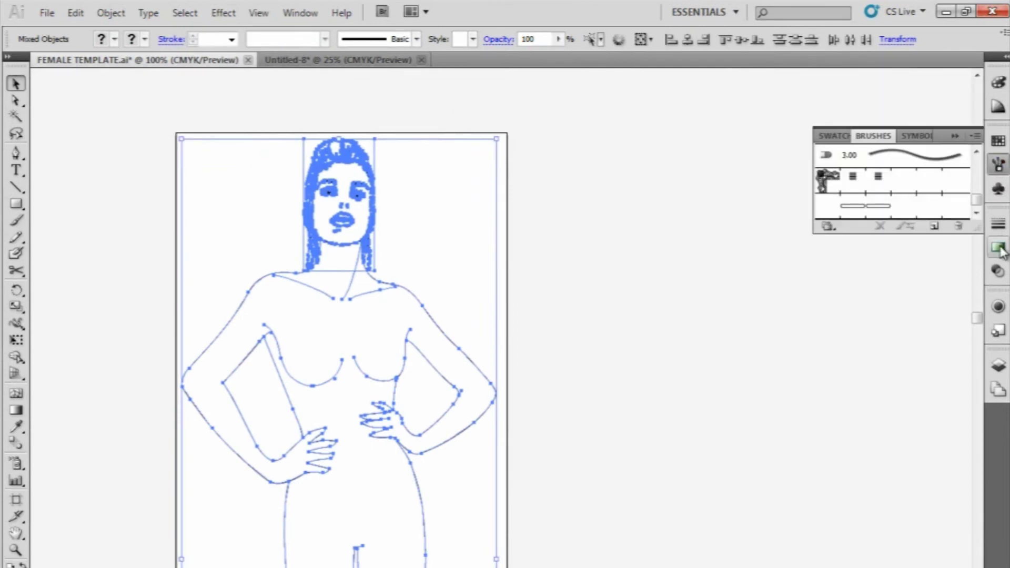
pyautogui.click(1000, 225)
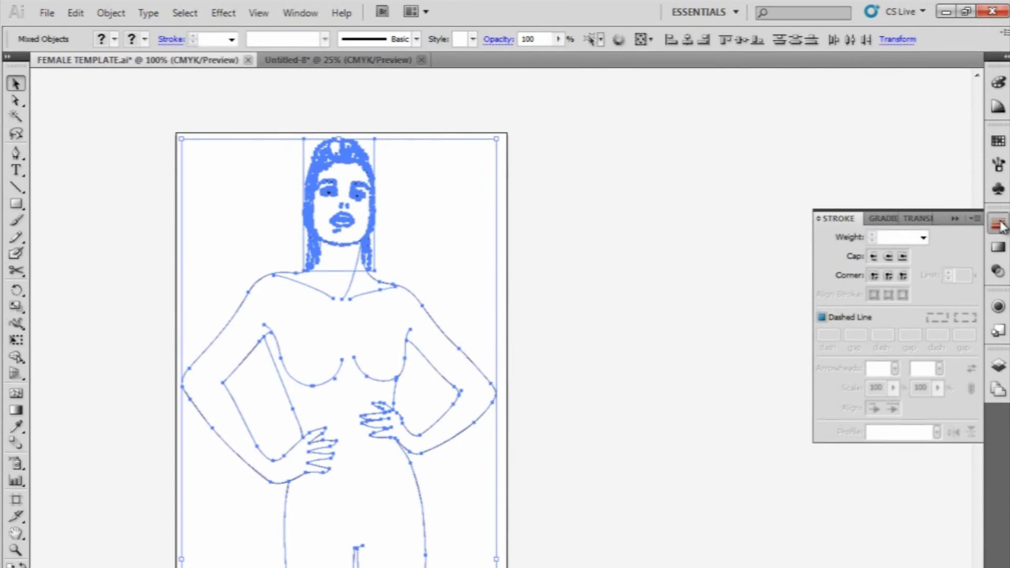
pyautogui.click(911, 221)
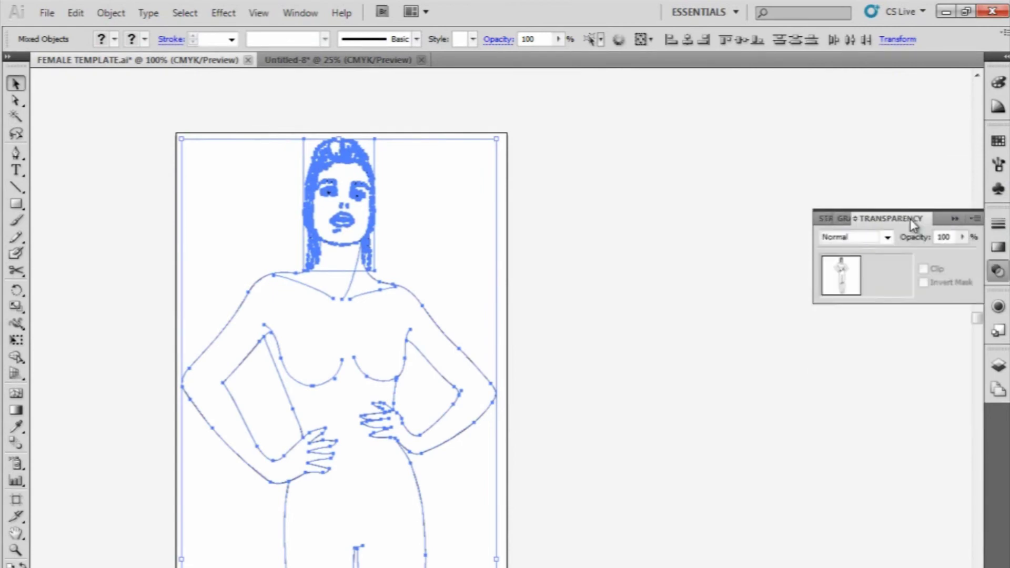
pyautogui.click(963, 238)
pyautogui.click(890, 254)
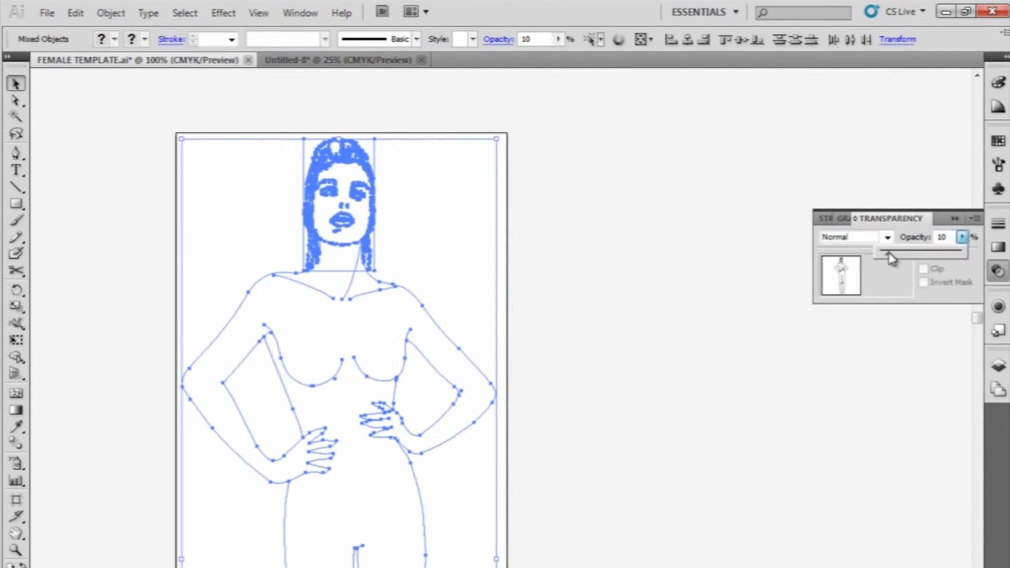
pyautogui.click(596, 278)
pyautogui.click(513, 274)
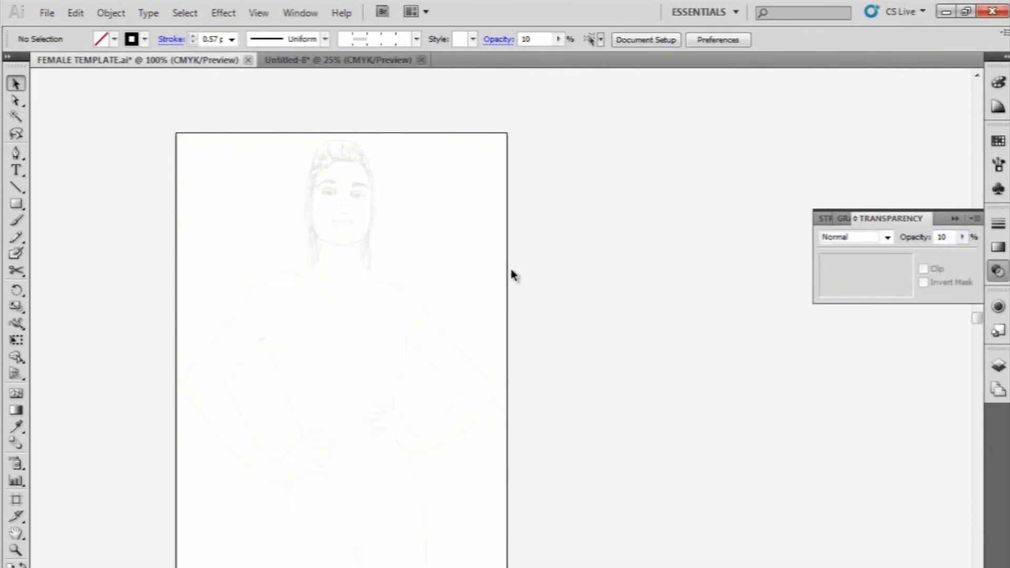
pyautogui.hotkey('ctrl', '+')
pyautogui.hotkey('ctrl', '+')
pyautogui.hotkey('ctrl', '+')
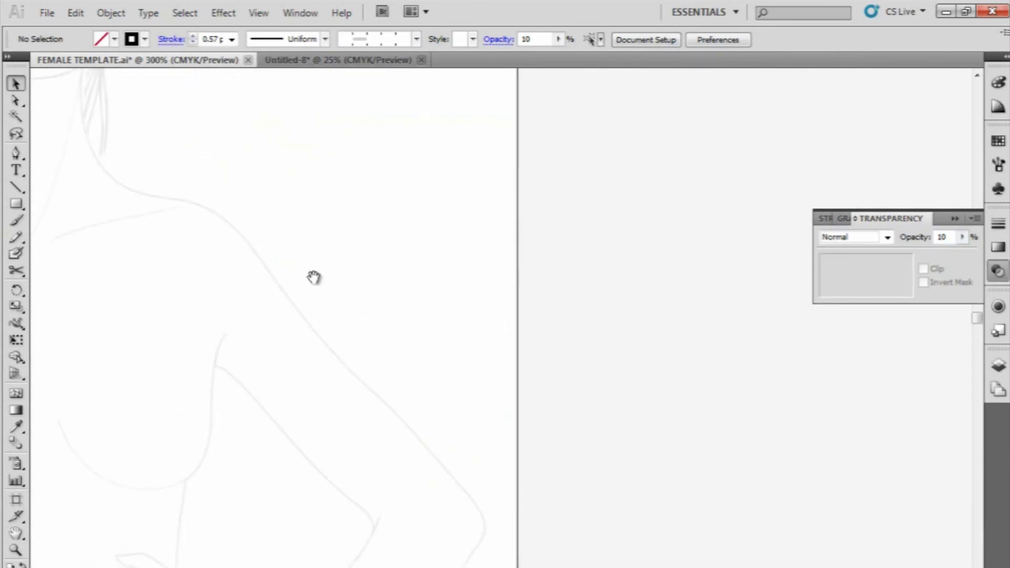
pyautogui.moveTo(230, 273); pyautogui.dragTo(605, 384)
pyautogui.hotkey('ctrl', '-')
pyautogui.hotkey('ctrl', '-')
pyautogui.hotkey('ctrl', '-')
pyautogui.moveTo(610, 335); pyautogui.dragTo(603, 299)
pyautogui.hotkey('ctrl', '-')
pyautogui.moveTo(606, 379); pyautogui.dragTo(537, 315)
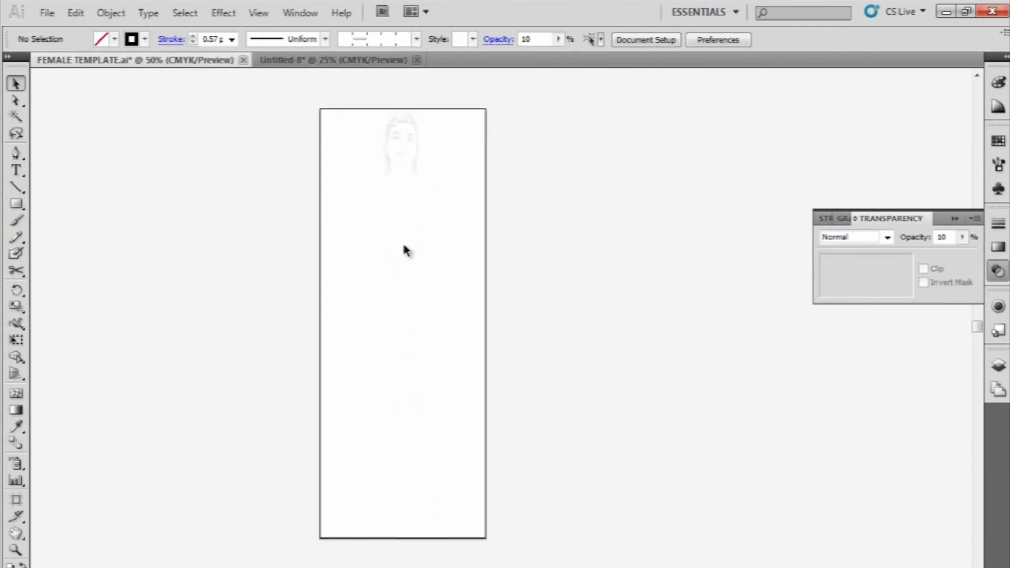
pyautogui.hotkey('ctrl', '+')
pyautogui.hotkey('ctrl', '+')
pyautogui.hotkey('ctrl', '-')
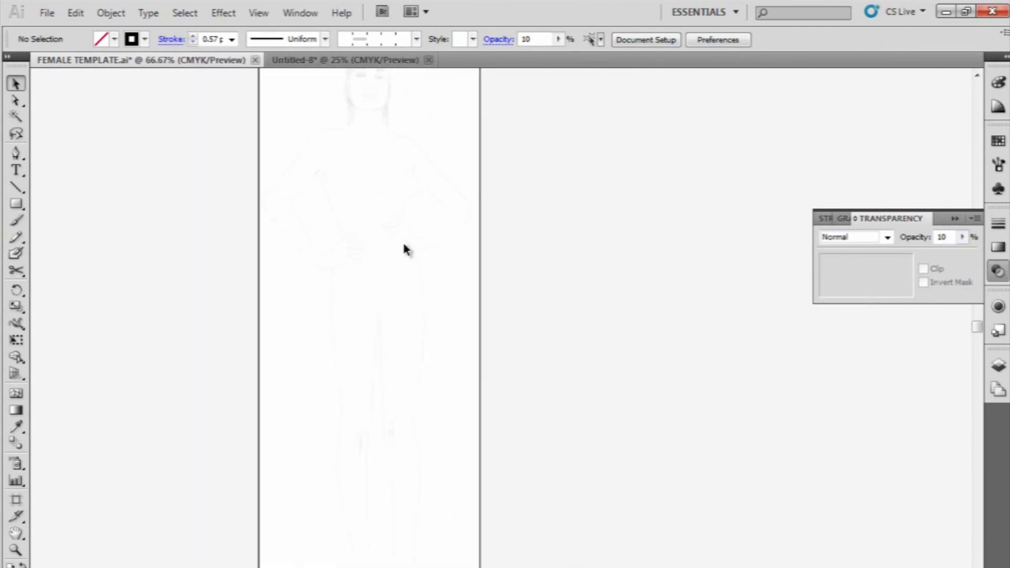
pyautogui.scroll(2, 411, 239)
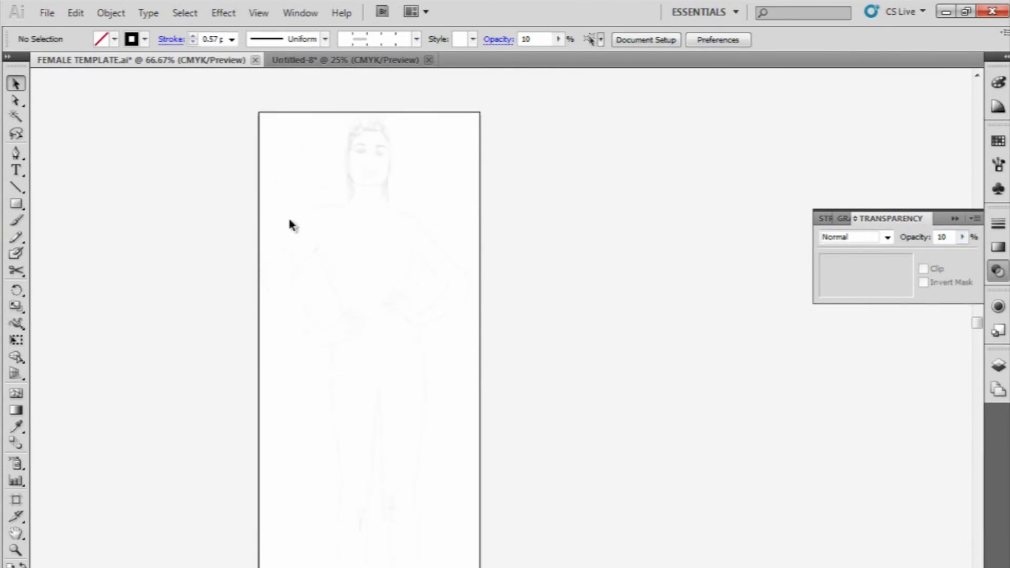
pyautogui.scroll(-1, 361, 396)
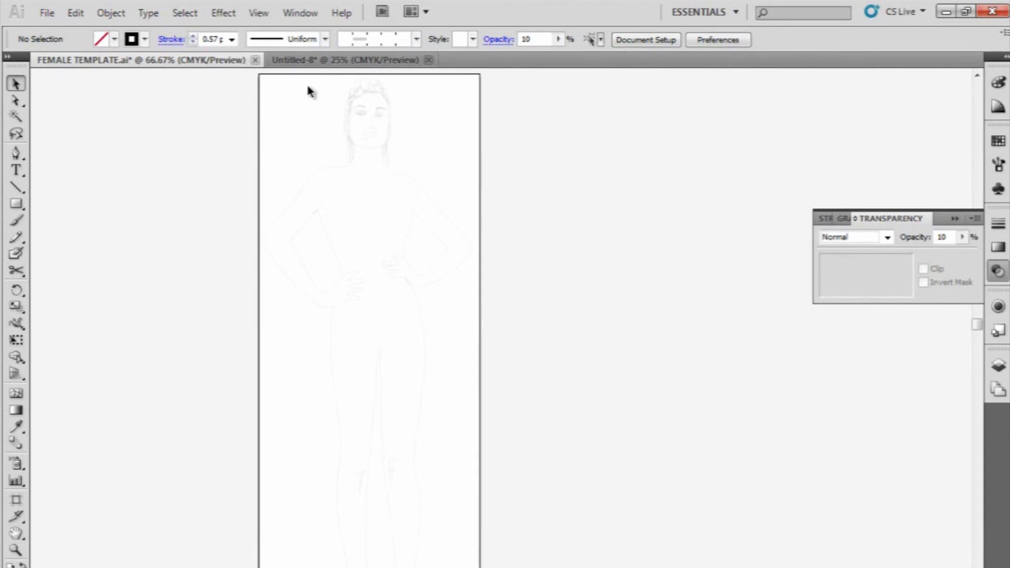
pyautogui.click(354, 62)
pyautogui.click(232, 60)
pyautogui.moveTo(400, 80); pyautogui.dragTo(315, 139)
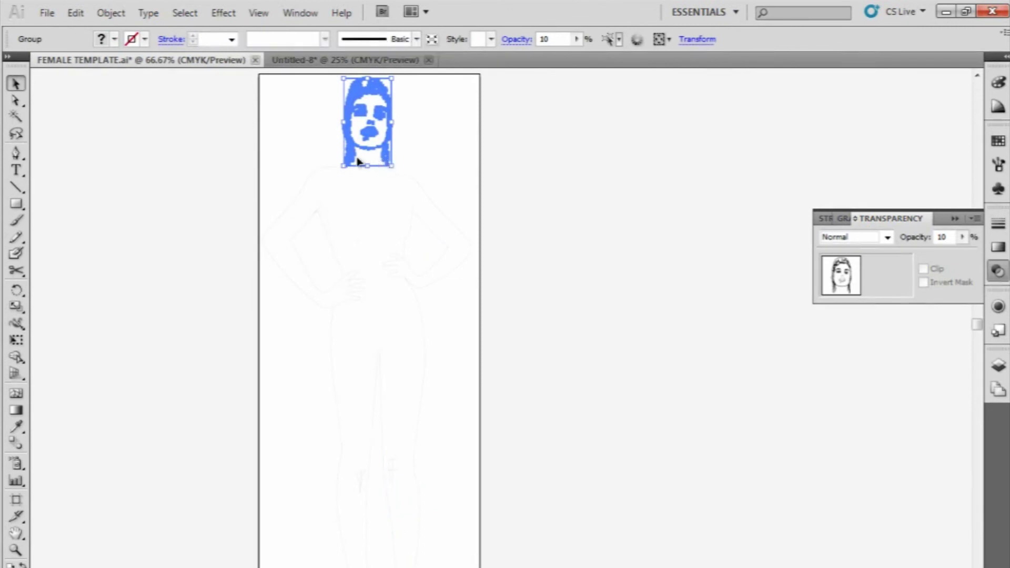
pyautogui.click(450, 128)
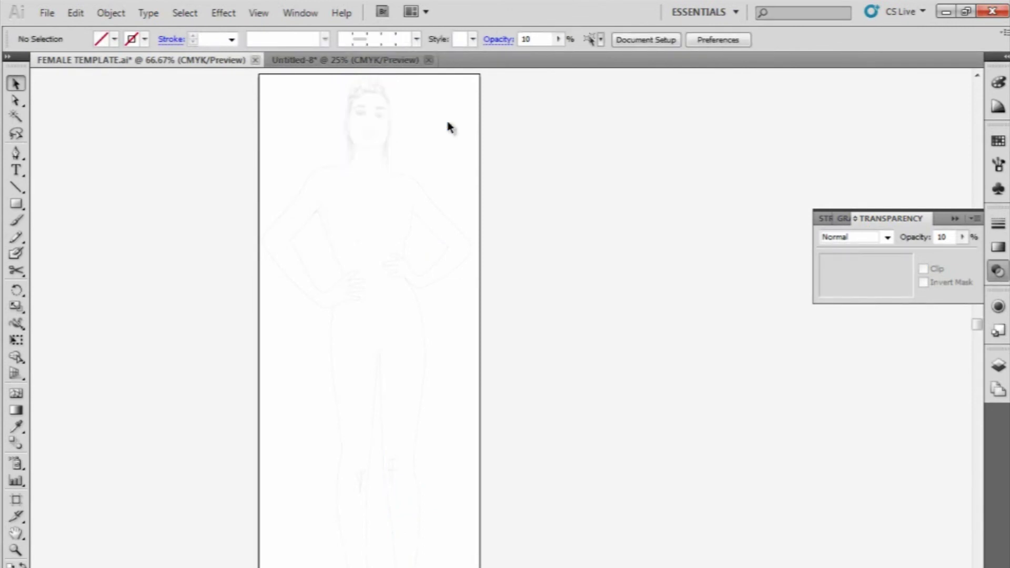
pyautogui.scroll(-1, 457, 116)
pyautogui.scroll(2, 457, 117)
pyautogui.scroll(-1, 459, 116)
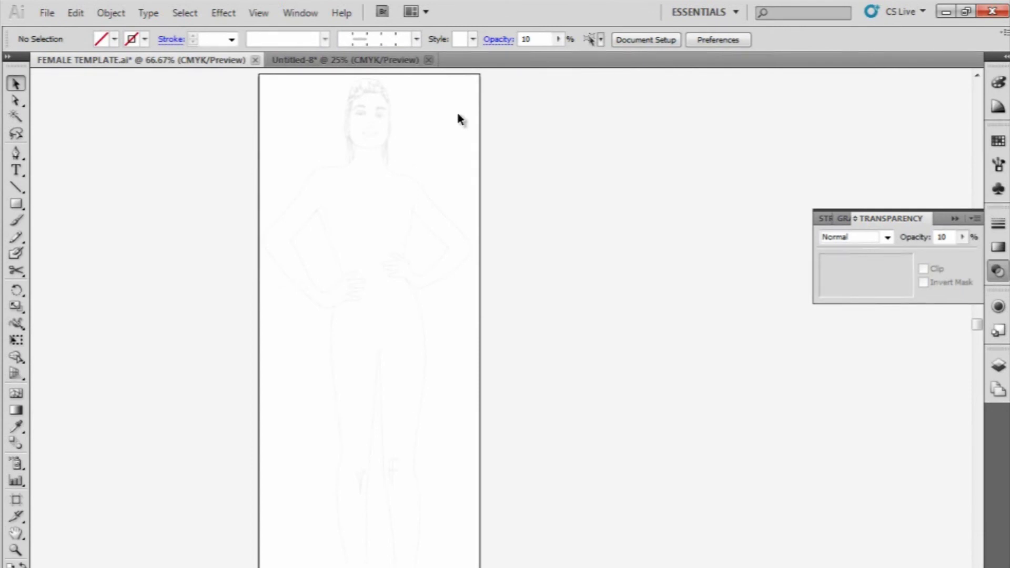